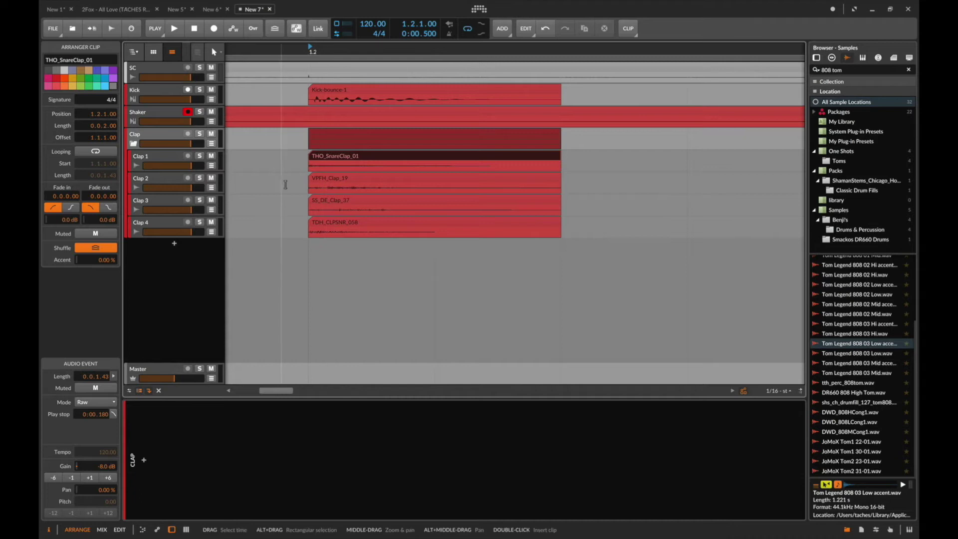
Move the Clap 1 to Clap 4 clips at beat 1.2 slightly off the grid by hand, some earlier and some later.
scroll(314, 51, "down", 4)
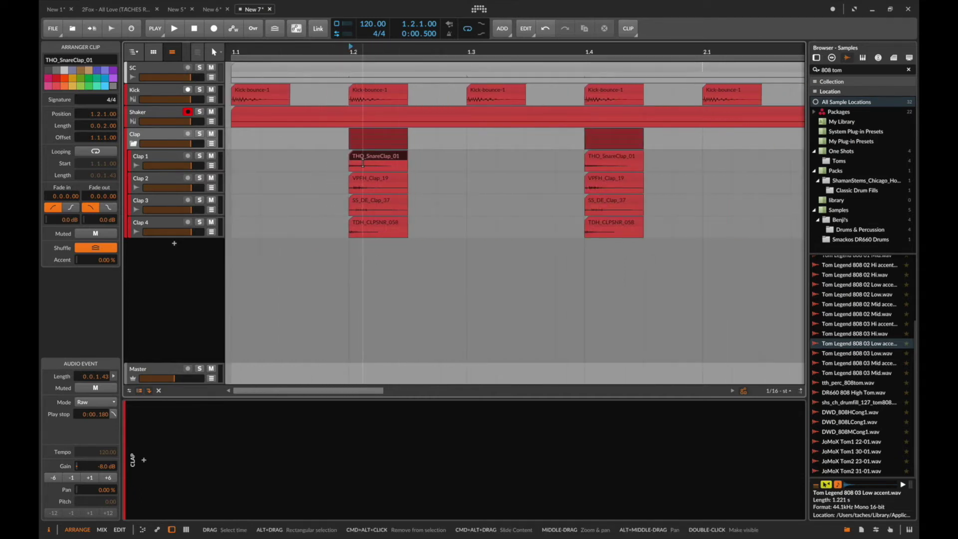
left_click(360, 158)
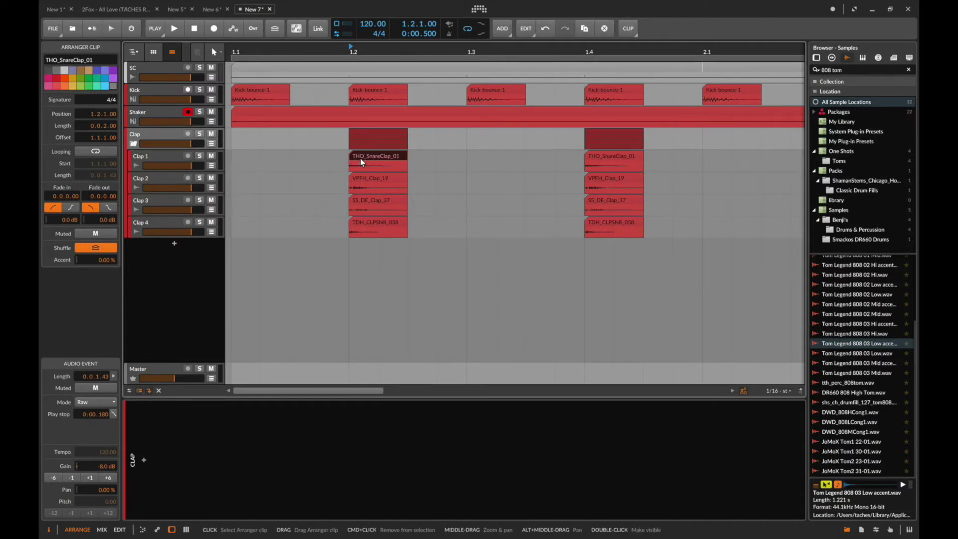
left_click(352, 181)
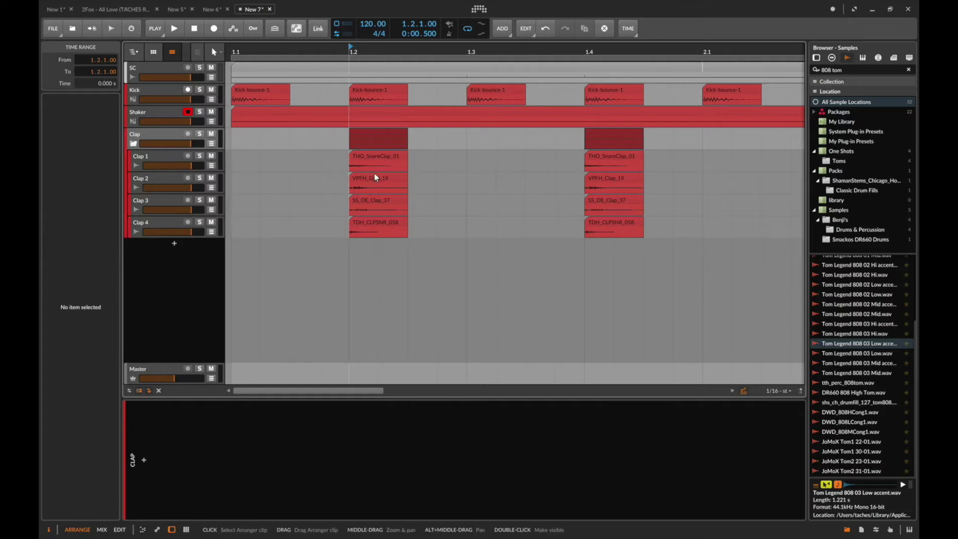
left_click_drag(379, 175, 365, 223)
left_click_drag(362, 157, 363, 159)
Play the arrangement repeatedly from the start to hear the staggered claps at beat 1.2 against the on-grid claps at 1.4.
left_click(213, 31)
left_click(196, 30)
key("space")
left_click(195, 30)
key("space")
left_click(195, 30)
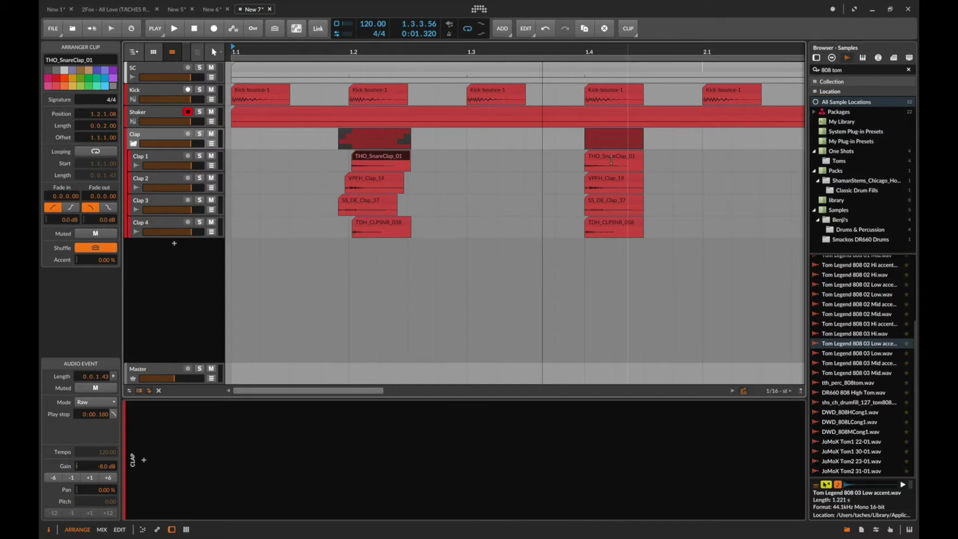
key("space")
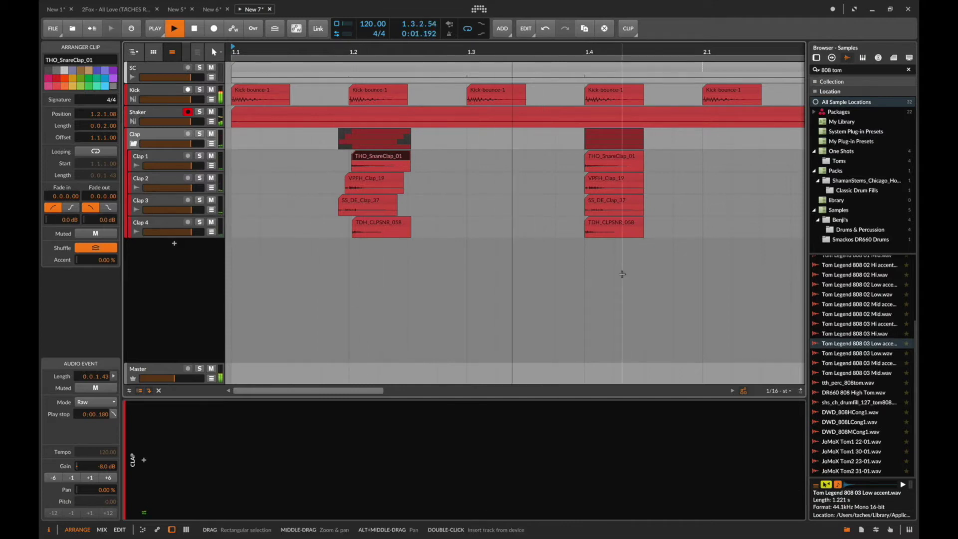
key("space")
key("space")
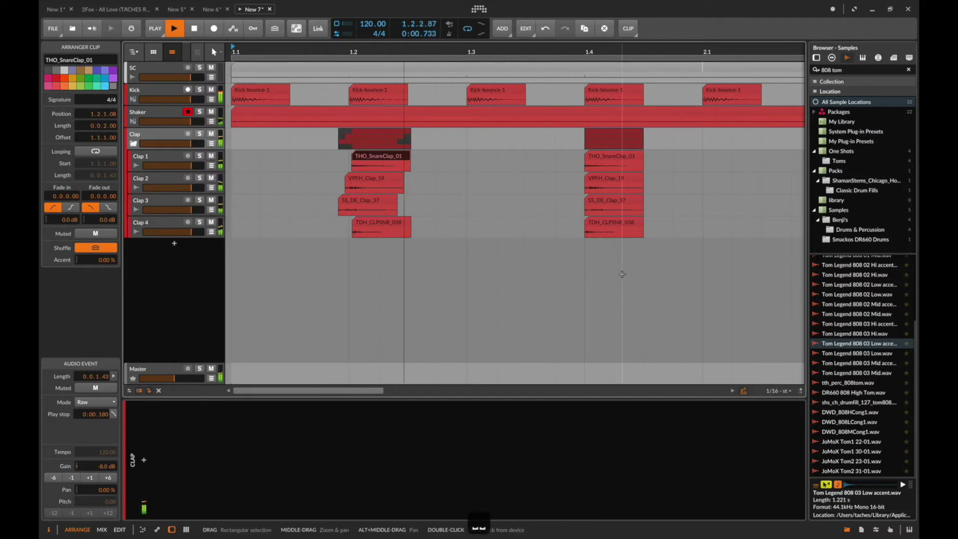
key("space")
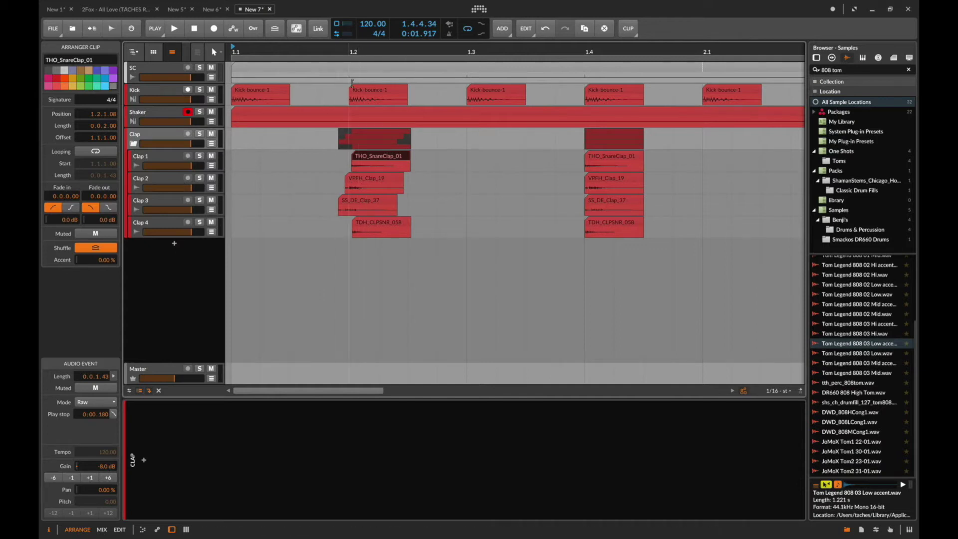
Undo the manual moves of the clap clips at beat 1.2.
mouse_move(333, 48)
left_mouse_down()
mouse_move(333, 90)
mouse_move(333, 15)
mouse_move(369, 51)
left_mouse_up()
key("super+z")
key("super+z")
key("super+z")
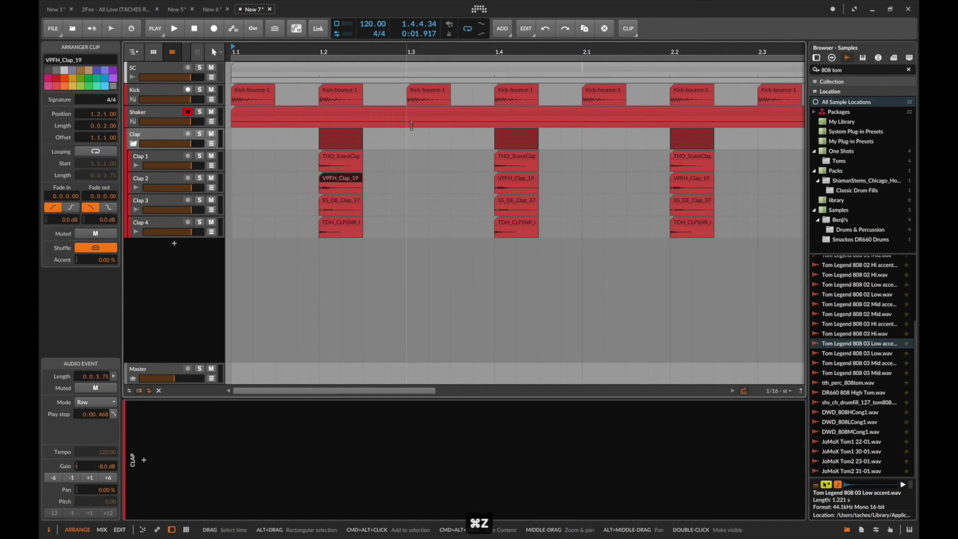
Play the on-grid claps and look over the clap tracks in the mixer before returning to the arrangement.
key("space")
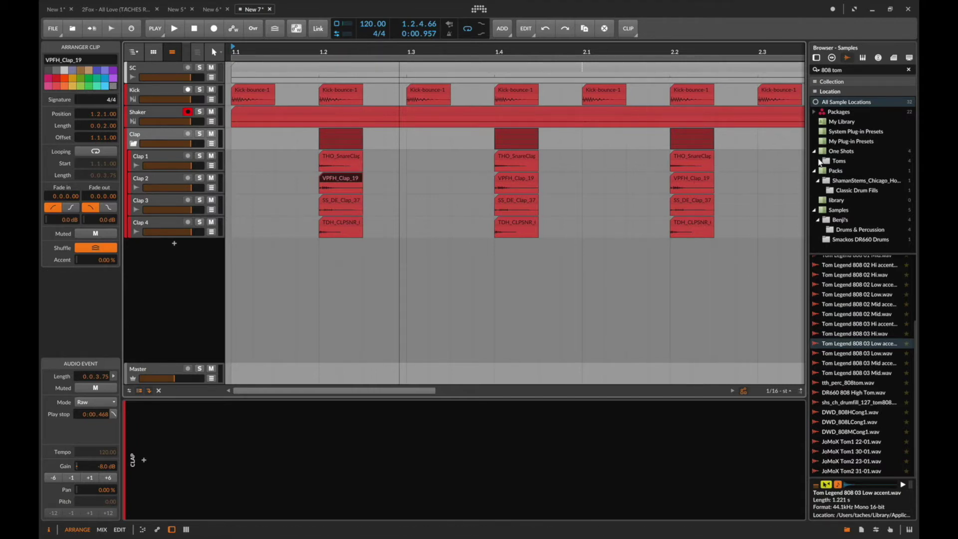
key("Tab")
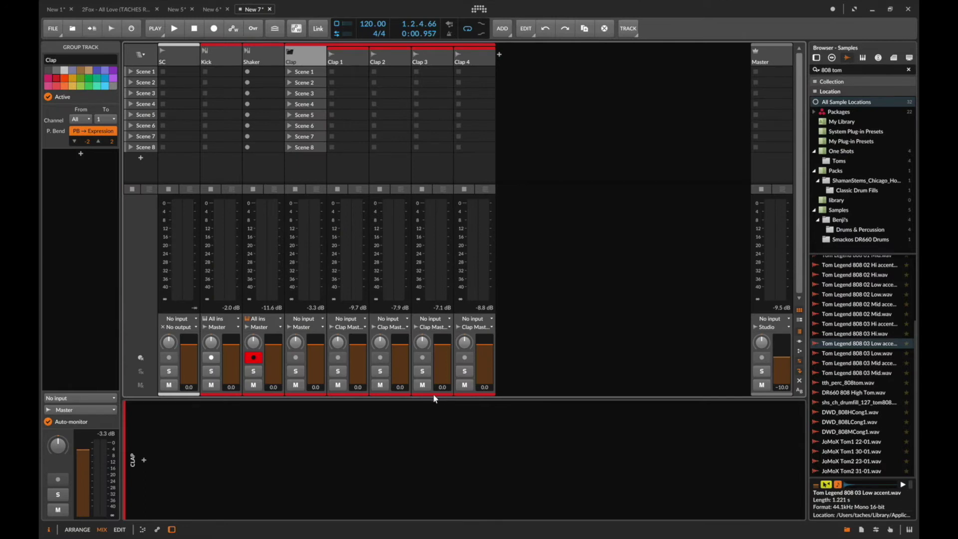
key("Tab")
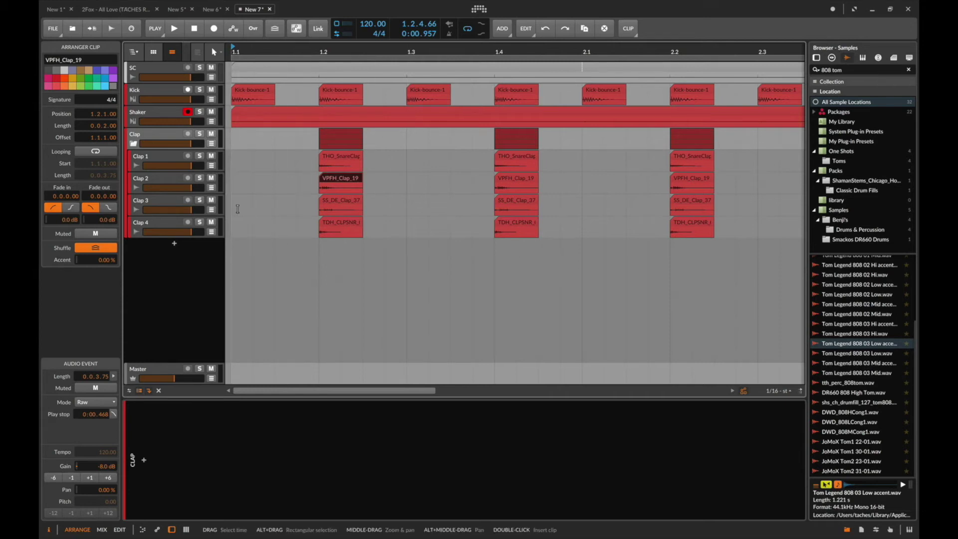
Add a second Time Shift device after the existing one on the Clap 1 track.
left_click(150, 158)
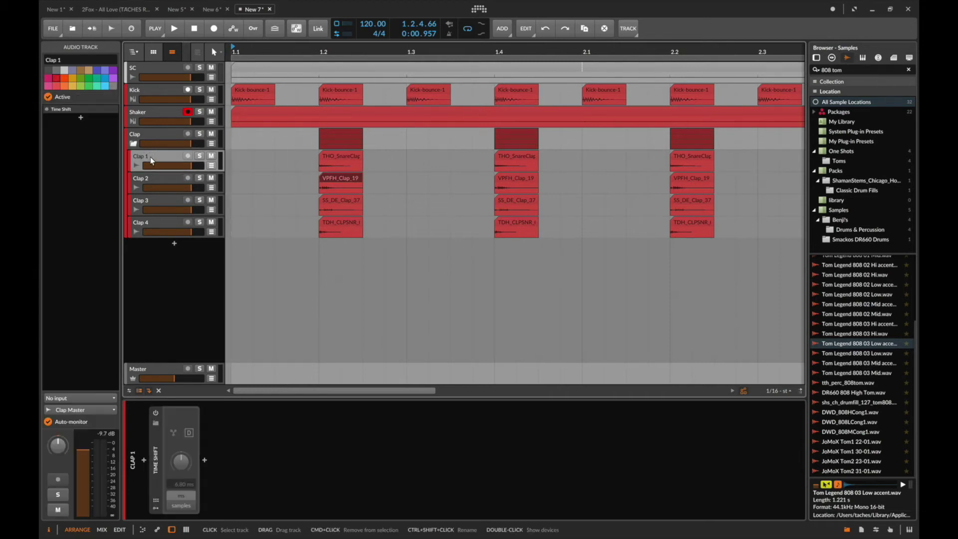
left_click(204, 460)
type("time")
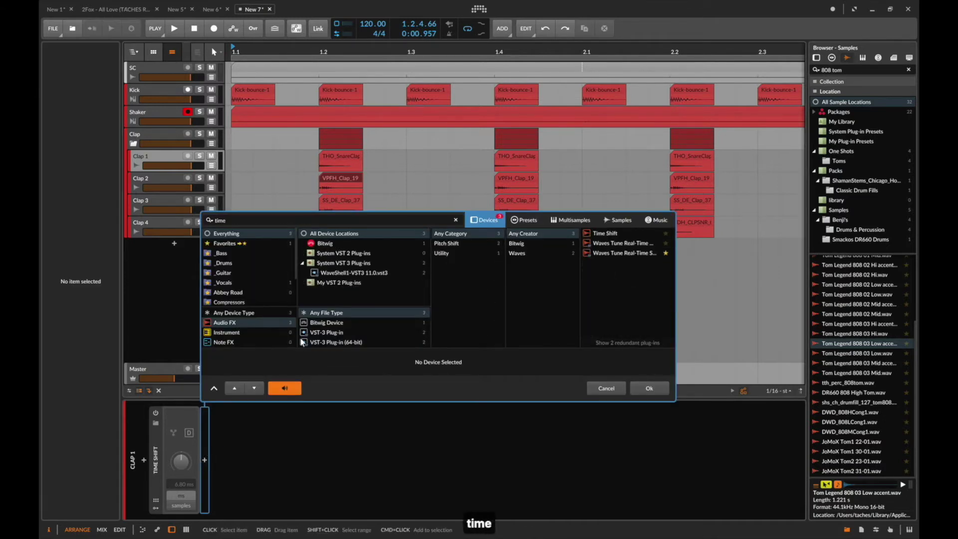
key("Down")
key("Return")
Mute the Clap 2, Clap 3 and Clap 4 tracks and play back Clap 1 with the kick and shaker.
key("space")
left_click(213, 178)
key("space")
left_click(211, 222)
key("space")
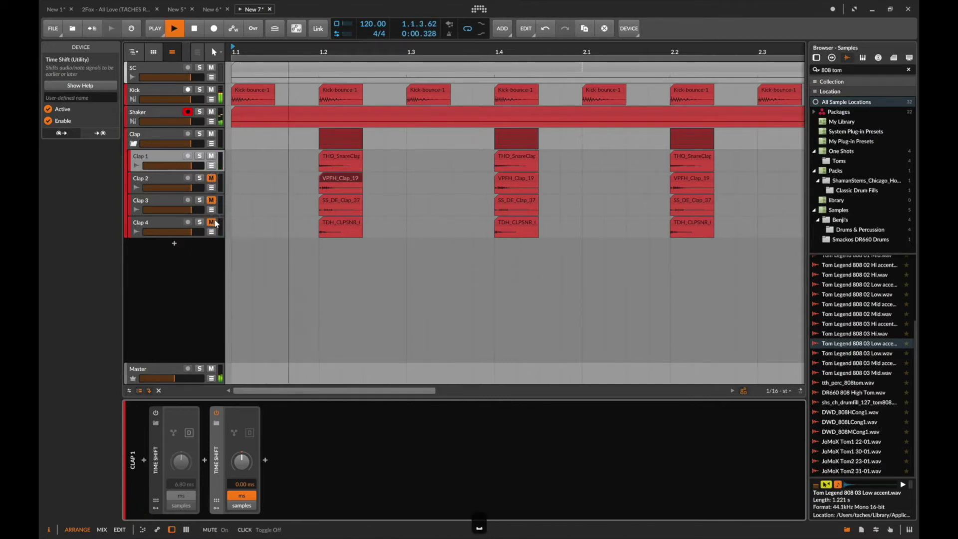
left_click(145, 157)
key("space")
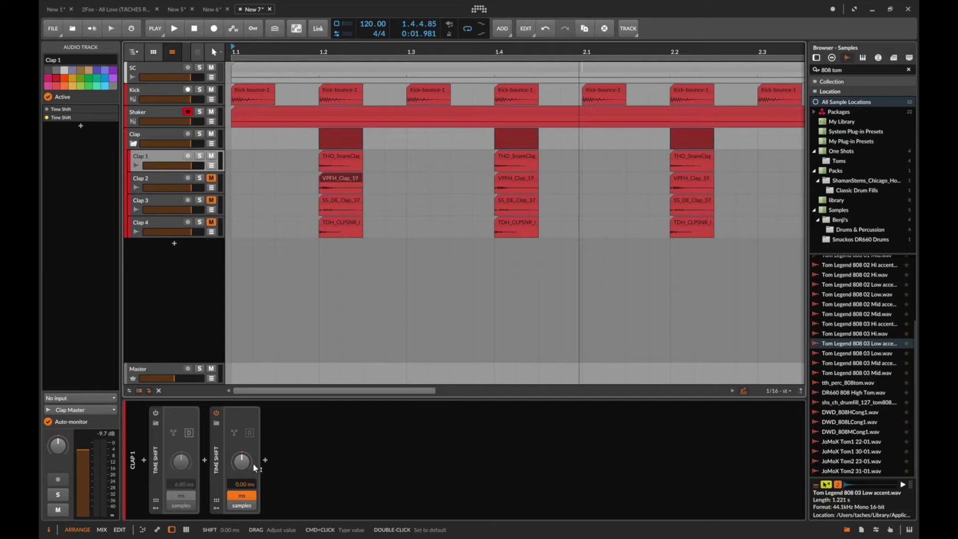
Set the second Time Shift on Clap 1 to 19.6 ms, try moving its clip instead, undo that and listen.
left_click_drag(241, 468, 241, 459)
left_click_drag(332, 154, 340, 152)
key("ctrl+z")
key("space")
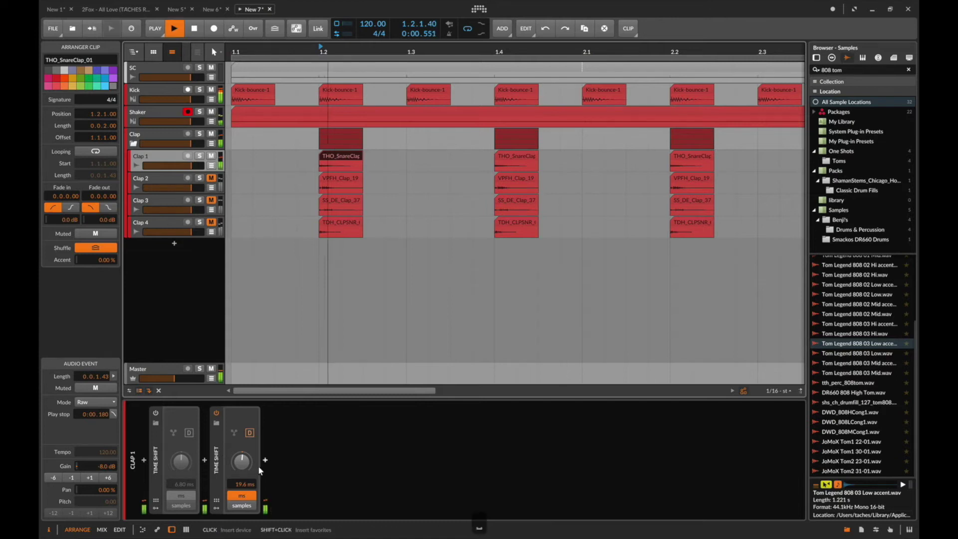
key("space")
Raise the second Time Shift on Clap 1 to 109 ms and play it back.
left_click_drag(242, 468, 242, 447)
key("space")
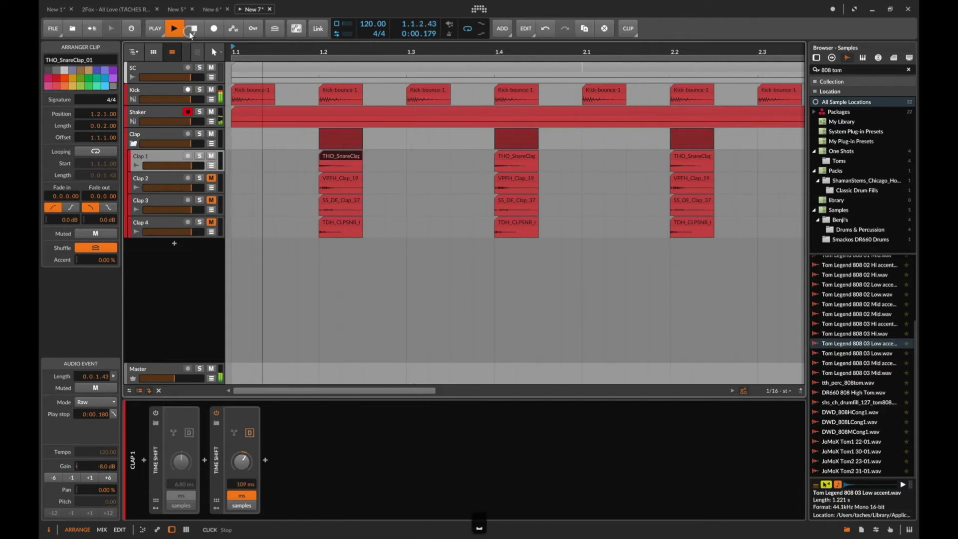
key("space")
Try a lower shift amount on Clap 1's second Time Shift, listen to it and delete that device.
mouse_move(242, 461)
left_mouse_down()
mouse_move(245, 480)
mouse_move(237, 464)
left_mouse_up()
key("space")
key("space")
key("Delete")
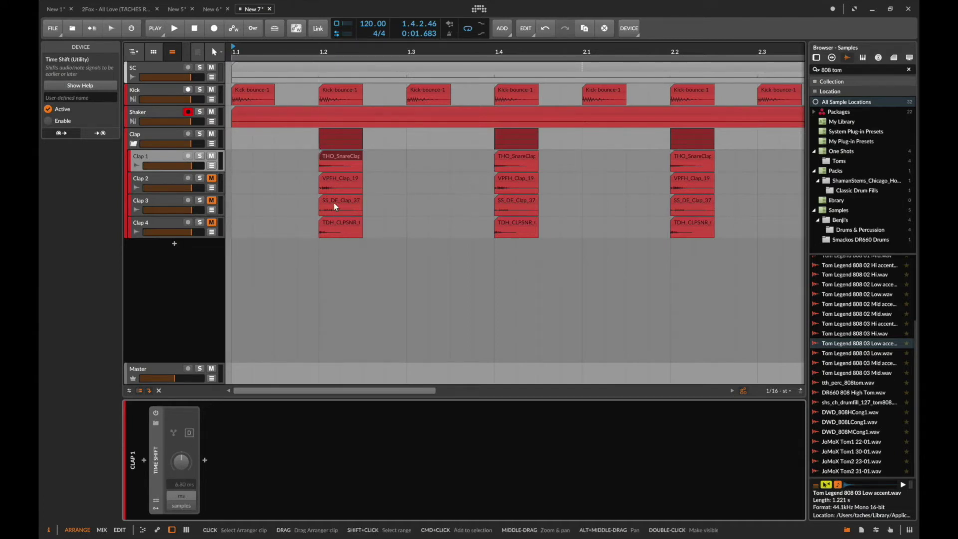
Examine the clap waveforms at beat 1.2 up close and unmute the Clap 2, Clap 3 and Clap 4 tracks.
left_click_drag(321, 48, 323, 118)
left_click(322, 49)
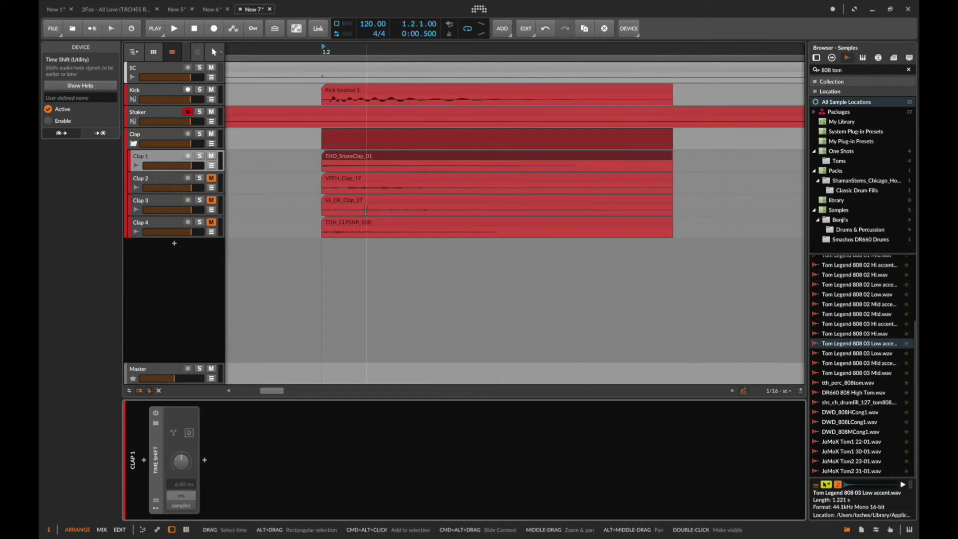
left_click_drag(302, 53, 297, 47)
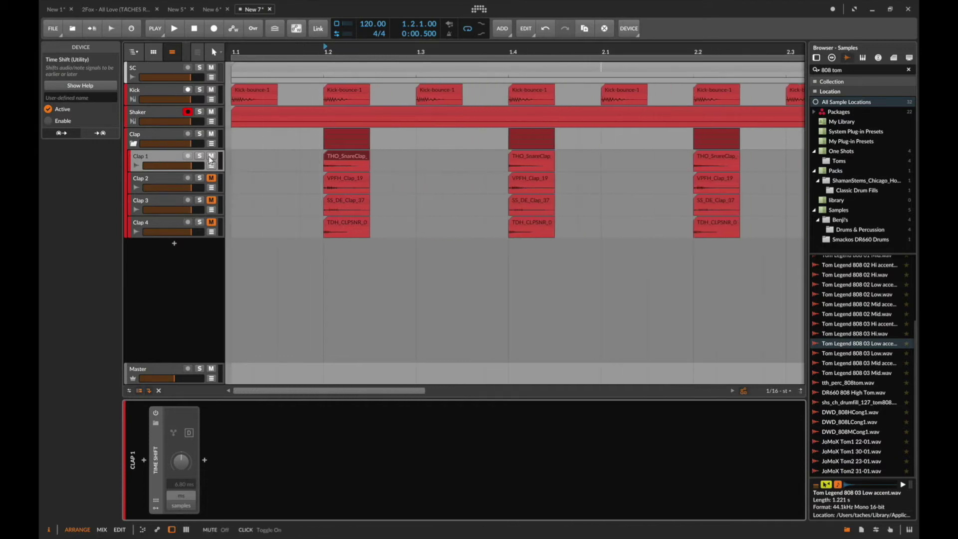
left_click(213, 201)
Check the Time Shift amount set on each of the four clap tracks.
left_click(152, 180)
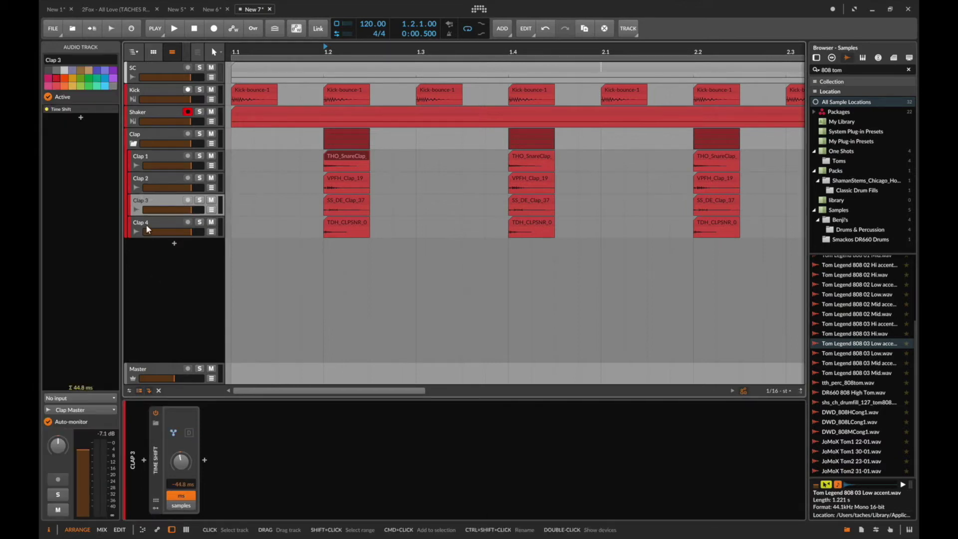
left_click(146, 226)
left_click(148, 160)
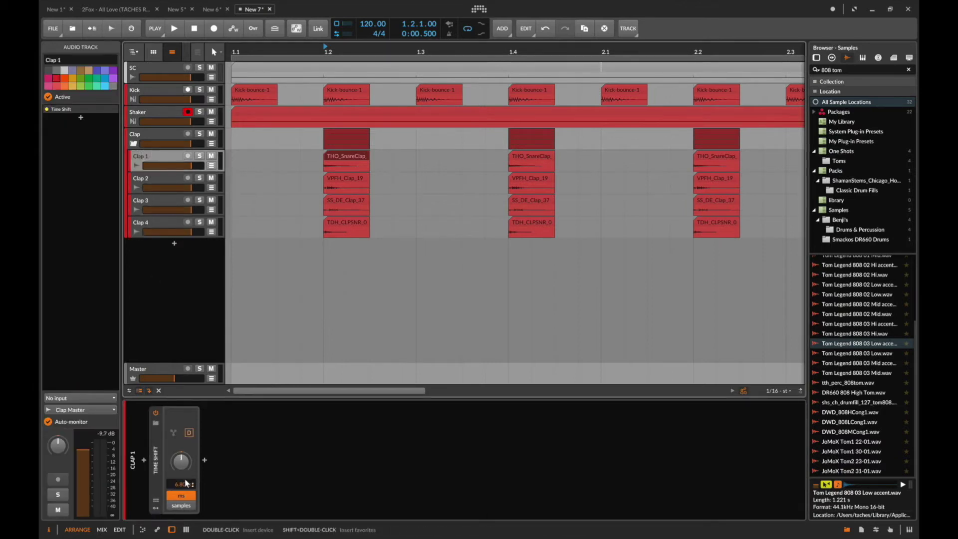
left_click(165, 180)
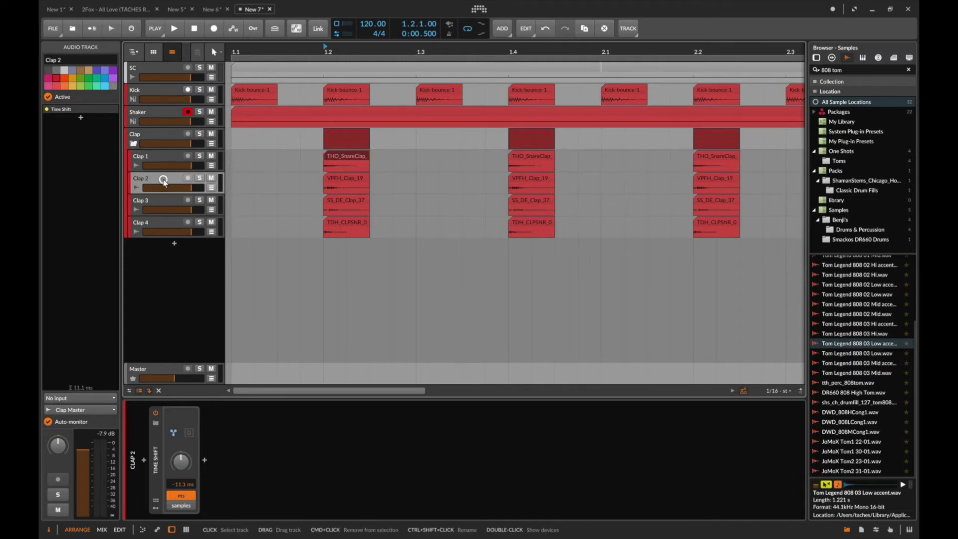
left_click(167, 205)
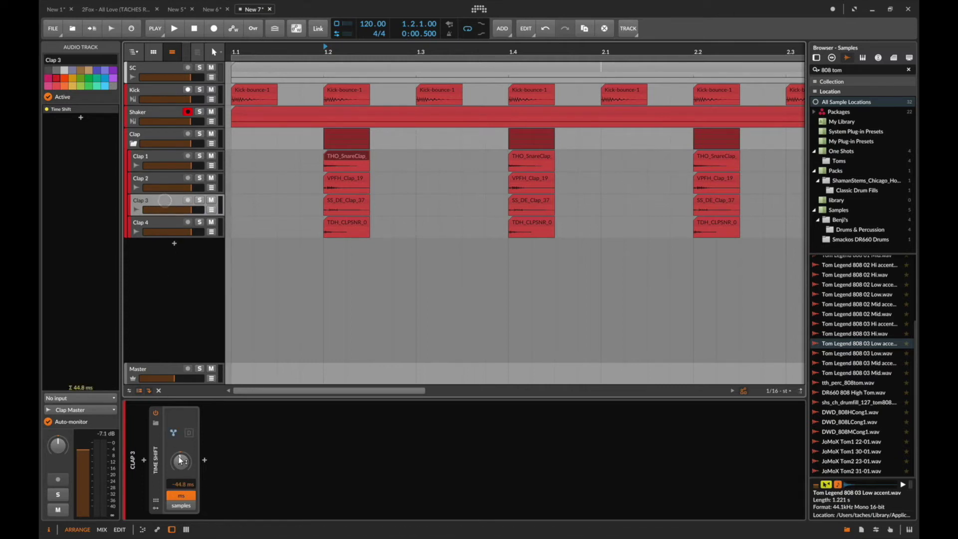
left_click(162, 223)
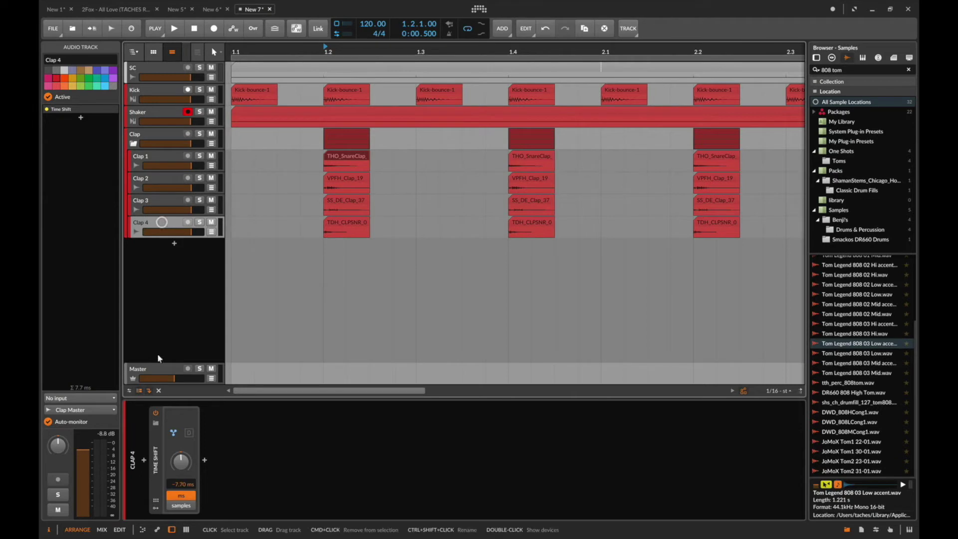
Play the four-bar loop with the clap tracks' Time Shift devices bypassed and enabled to compare the two.
key("q")
left_click(194, 27)
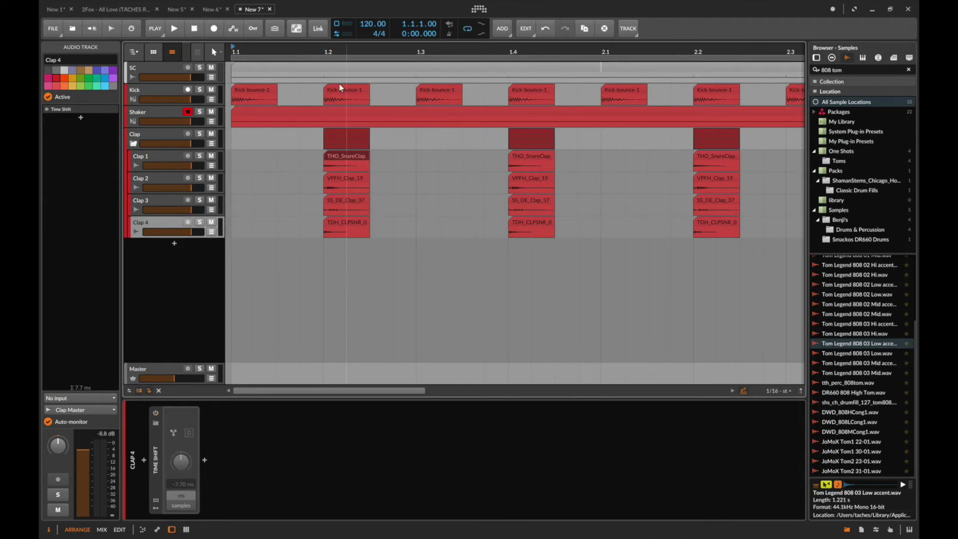
scroll(297, 47, "down", 10)
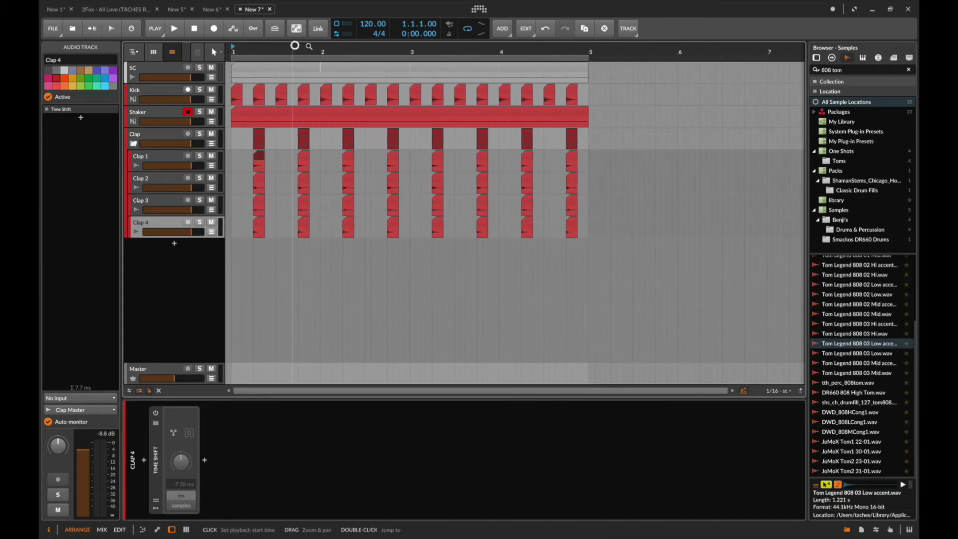
left_click(150, 160)
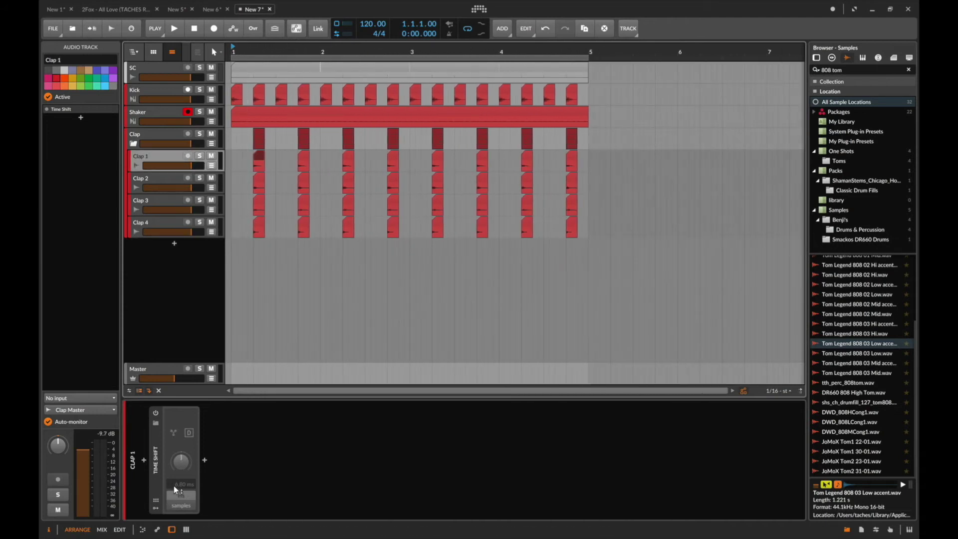
left_click(198, 30)
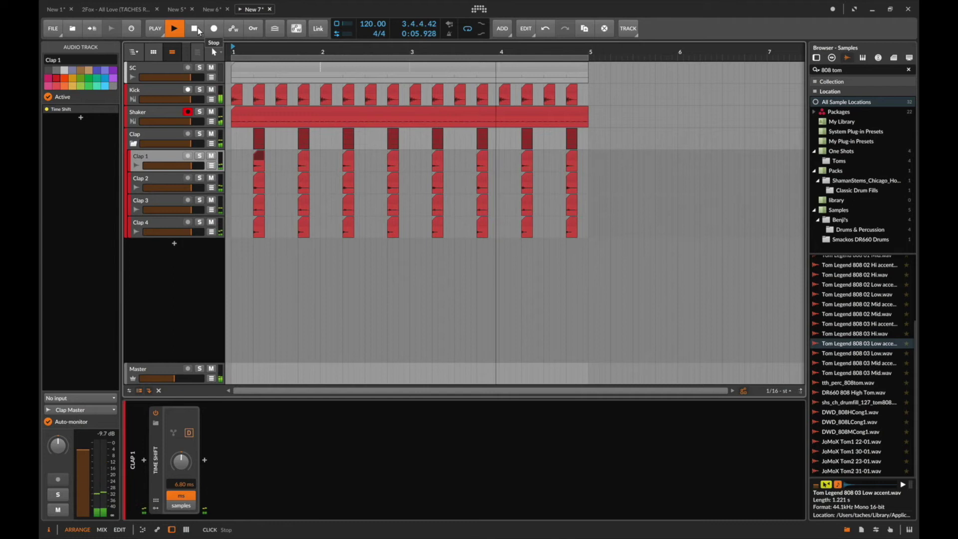
left_click(198, 31)
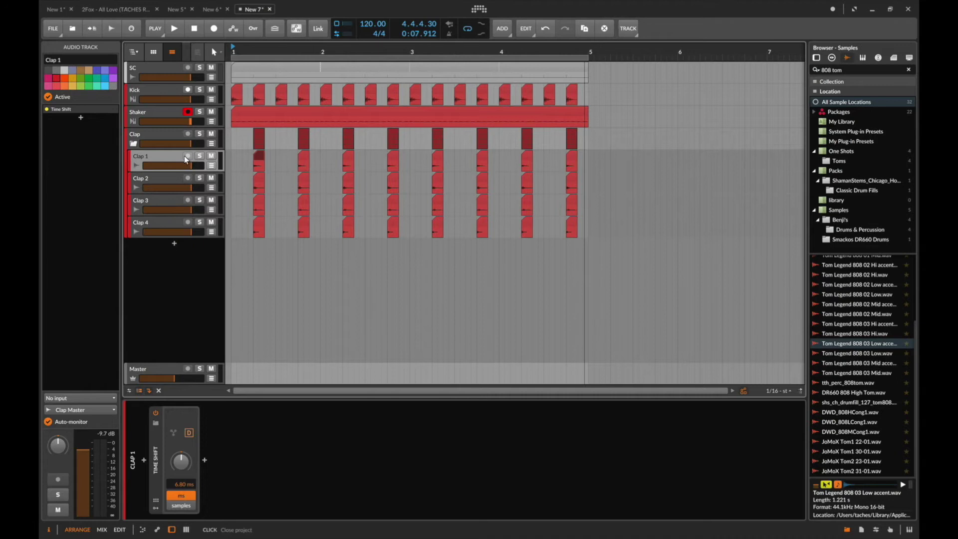
Bounce the four clap tracks from 1.1 to 1.3 to new audio tracks, using Pre-Fader source and 32 bit (floating point).
left_click_drag(245, 50, 297, 106)
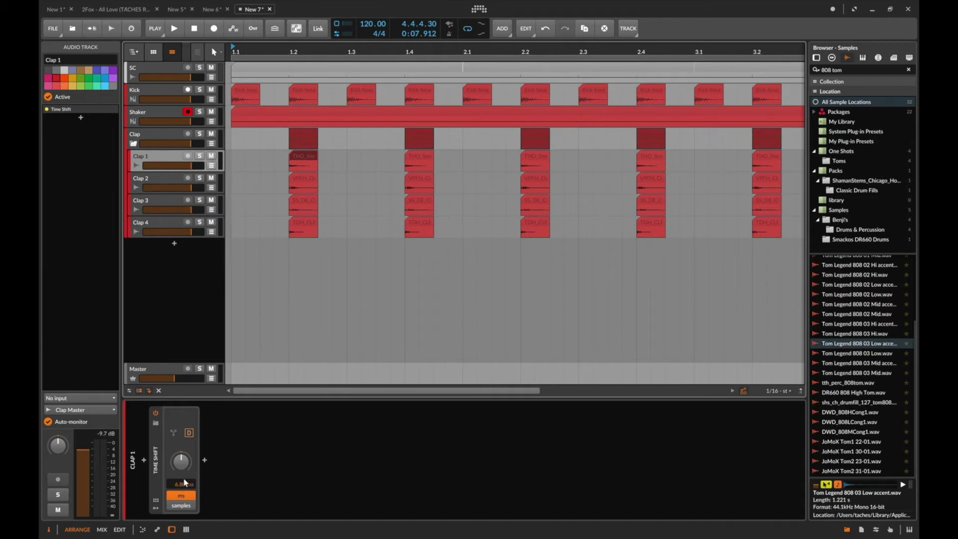
key("2")
left_click_drag(349, 156, 229, 220)
key("super+alt+b")
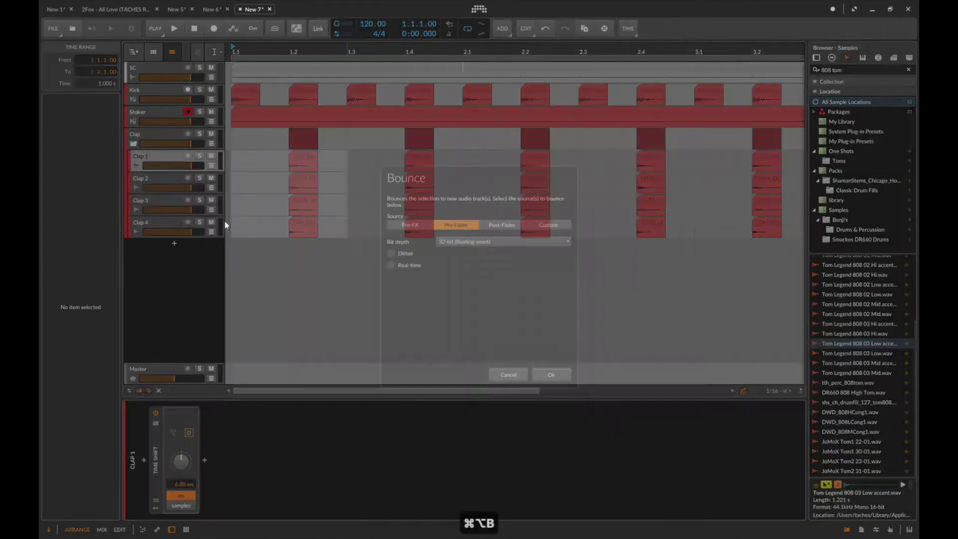
left_click(549, 374)
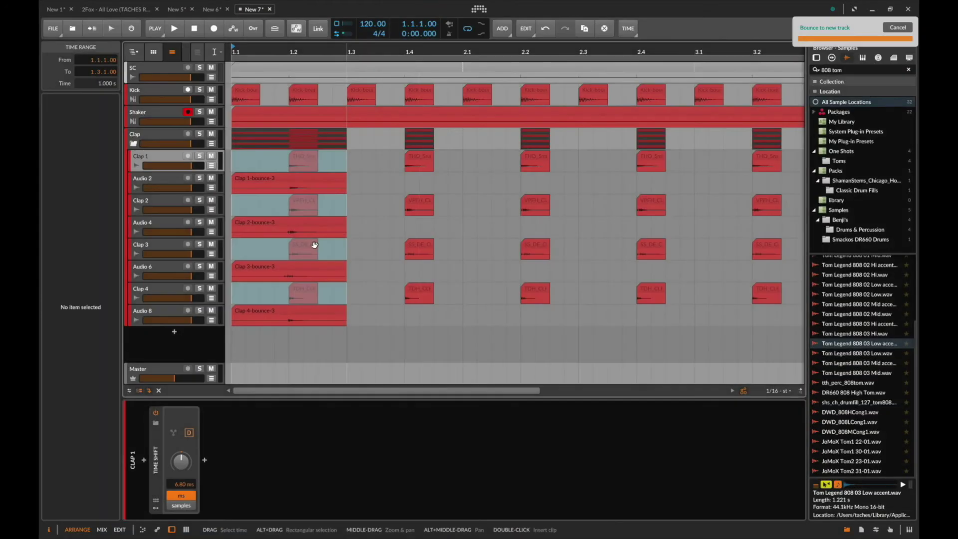
Offset the four clap clips at beat 1.2 by hand so each lines up with its bounced waveform.
key("1")
left_click_drag(278, 48, 266, 48)
left_click(353, 245)
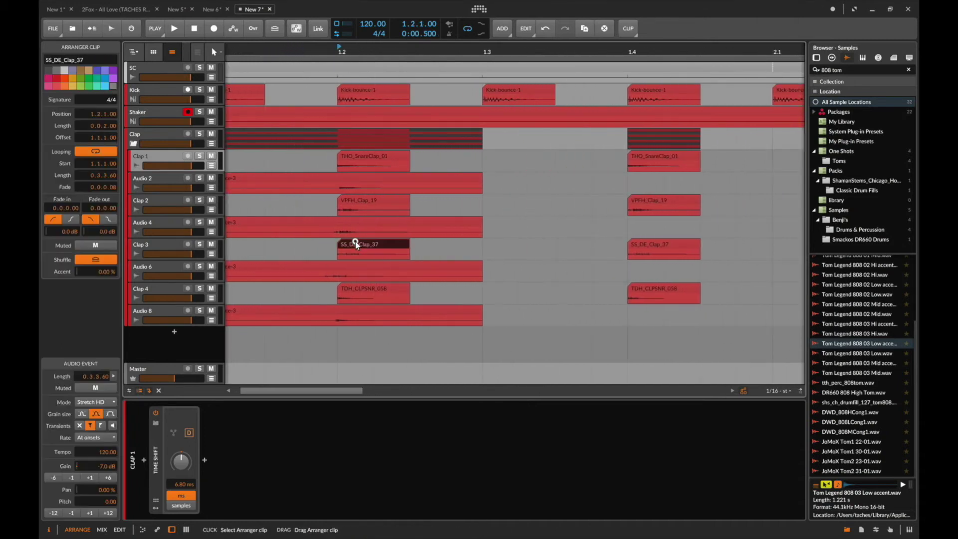
left_click_drag(353, 244, 342, 243)
left_click_drag(353, 203, 343, 201)
left_click(351, 157)
left_click_drag(352, 157, 352, 157)
left_click(346, 288)
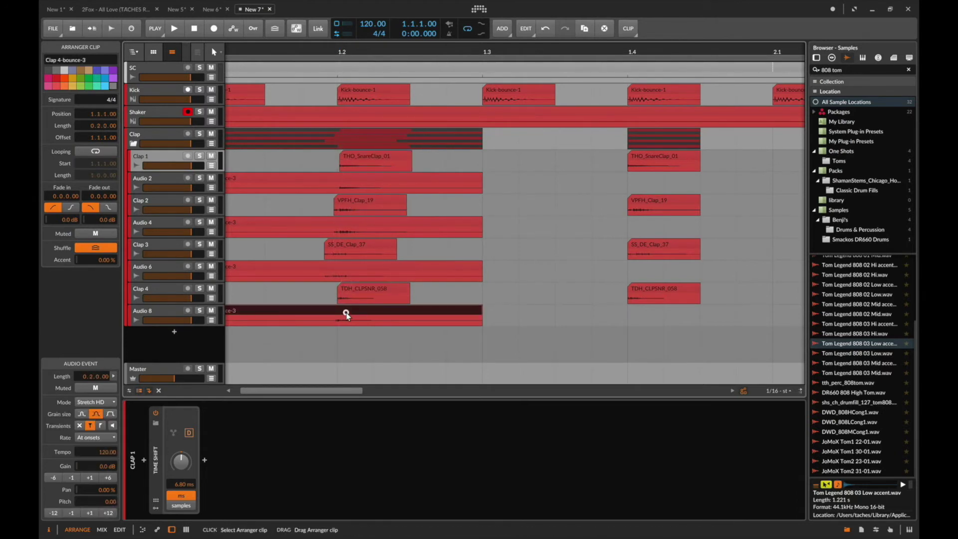
left_click_drag(346, 288, 344, 288)
Delete the four bounced audio tracks in the Clap group, restoring the Clap 4 track removed by mistake.
left_click(338, 229)
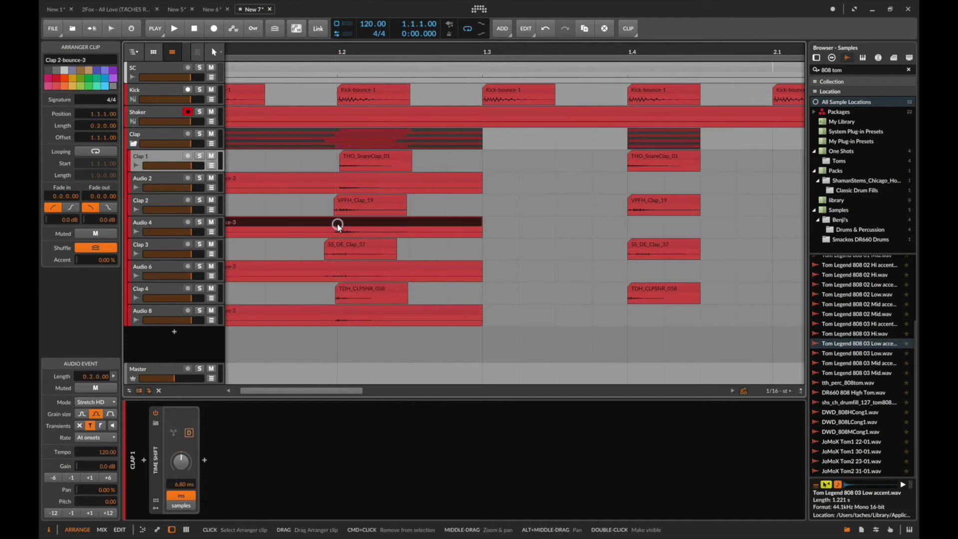
key("Delete")
left_click(153, 181)
key("Delete")
left_click(148, 200)
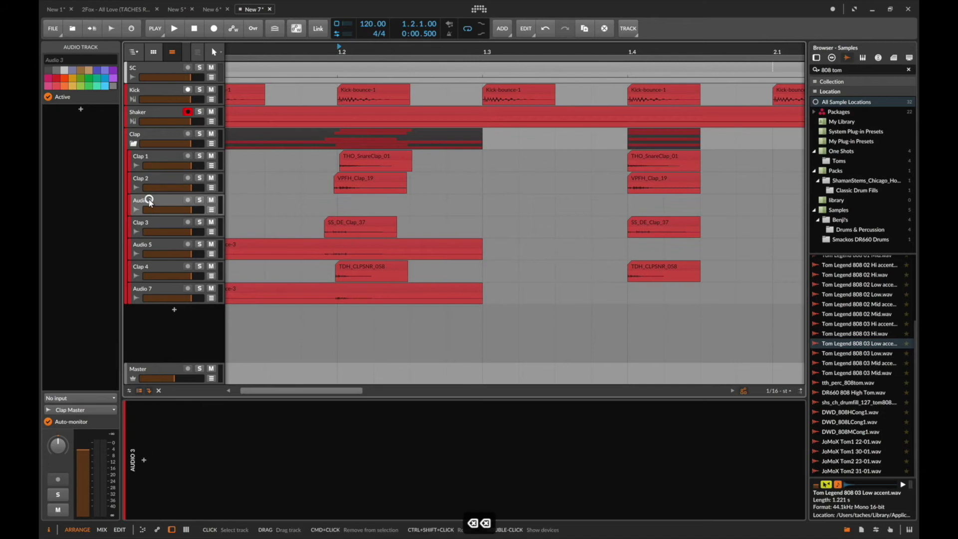
key("Delete")
left_click(149, 241)
key("Delete")
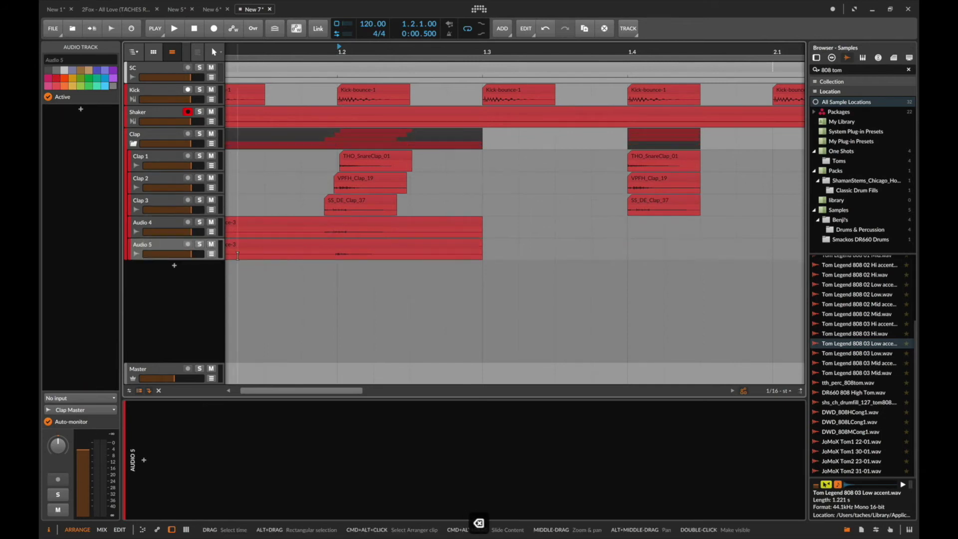
key("super+z")
left_click(155, 264)
key("Delete")
left_click(153, 221)
key("Delete")
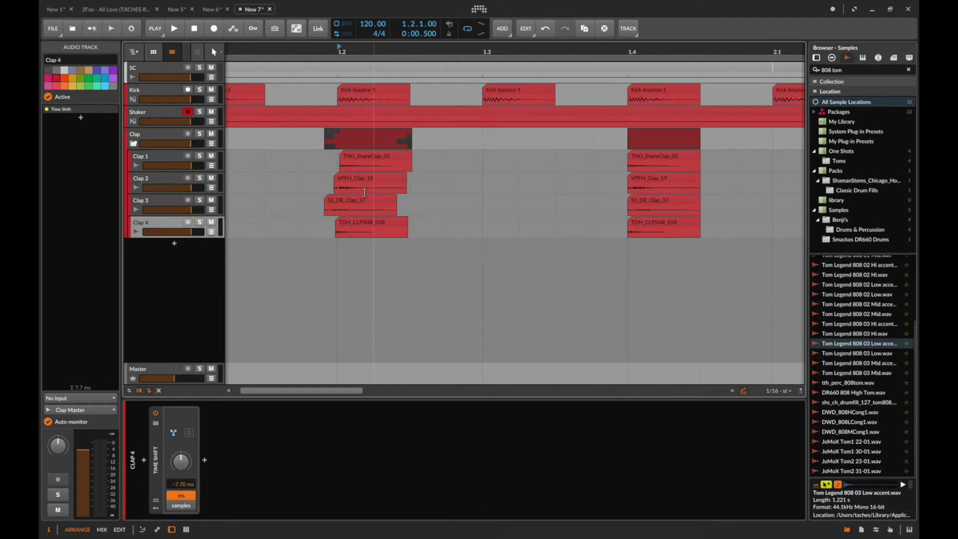
Undo the track deletions, the manual clip offsets and the bounce of the clap tracks.
key("super+z")
key("super+z")
key("super+z")
key("super+z")
key("super+z")
key("super+z")
key("super+z")
key("super+z")
key("super+z")
key("super+z")
key("super+z")
key("super+z")
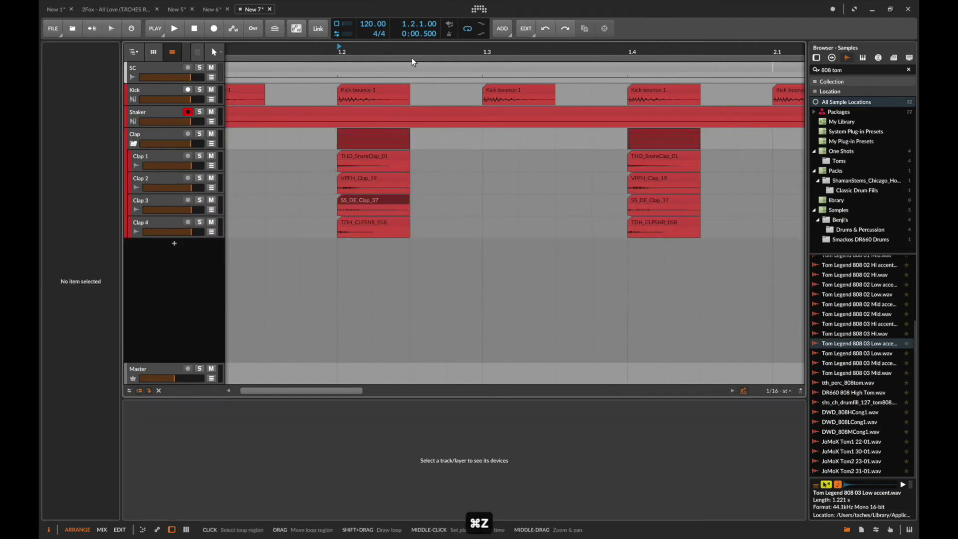
Play the four-bar loop with the staggered claps, and again with the Time Shift devices bypassed, leaving them enabled at the end.
left_click_drag(352, 53, 350, 52)
left_click(139, 166)
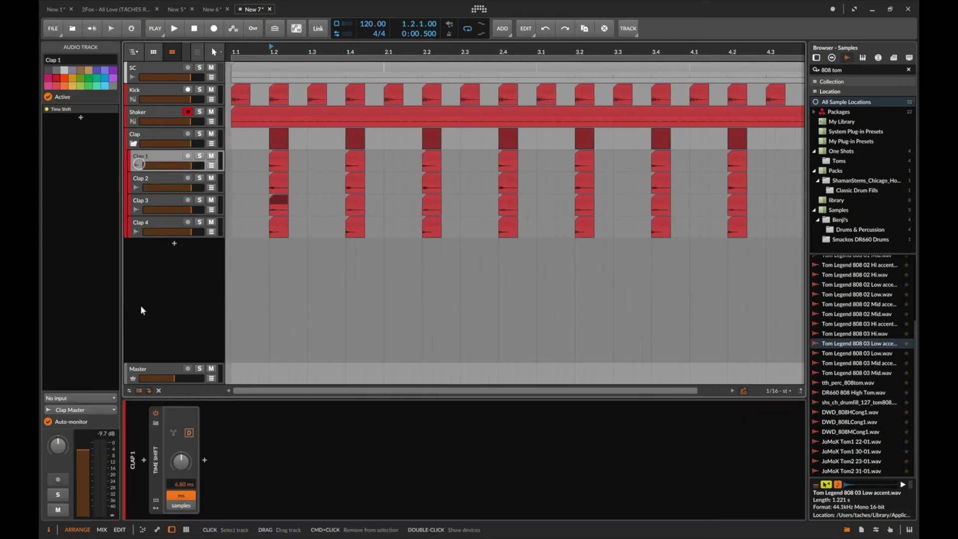
key("space")
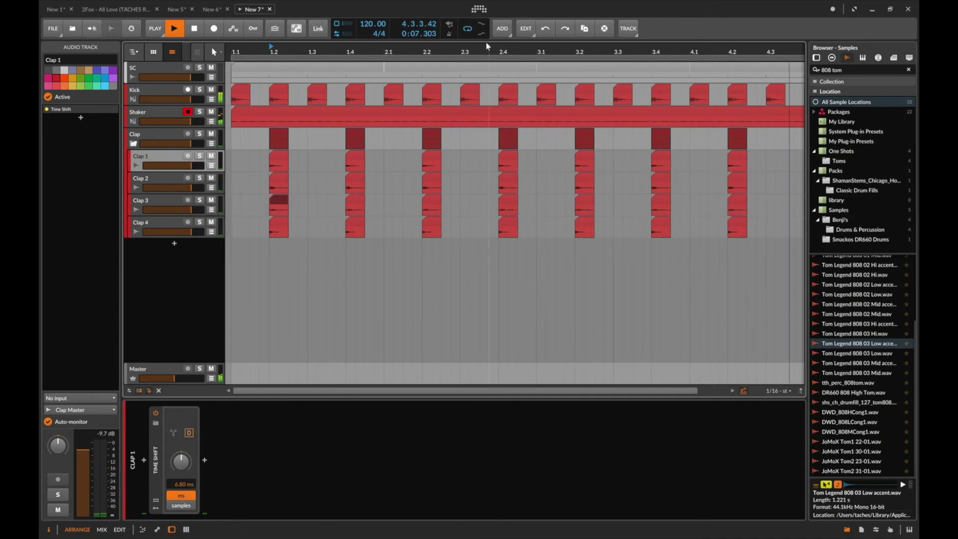
left_click_drag(480, 55, 480, 46)
key("space")
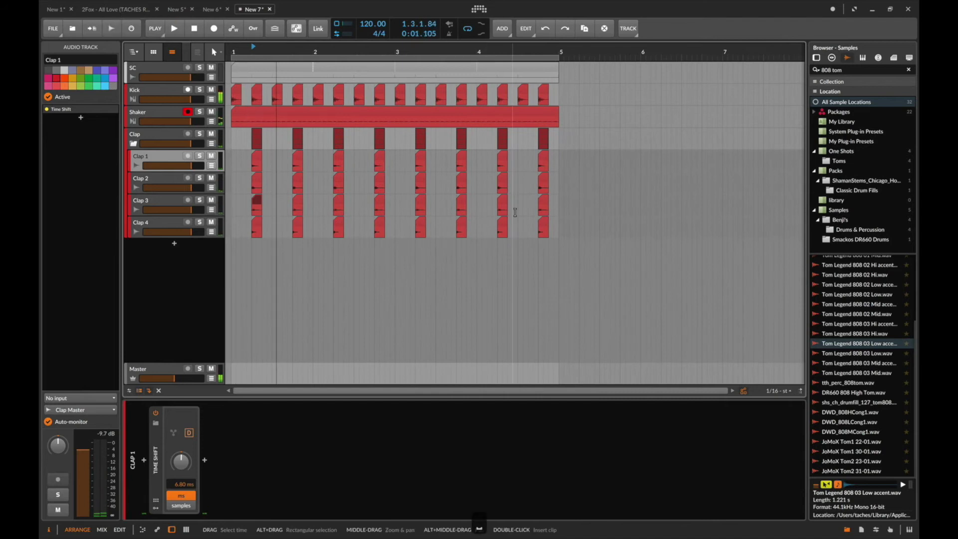
key("q")
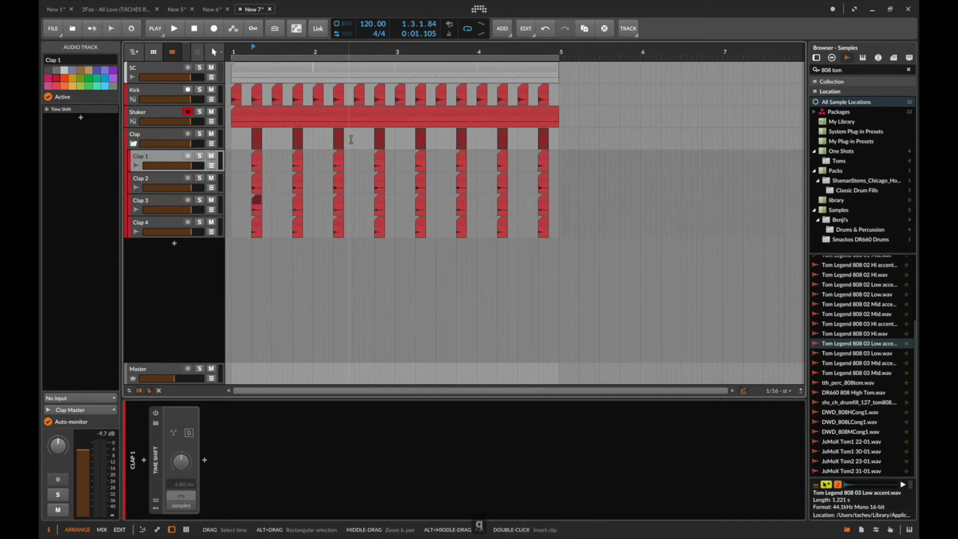
key("space")
key("space")
key("q")
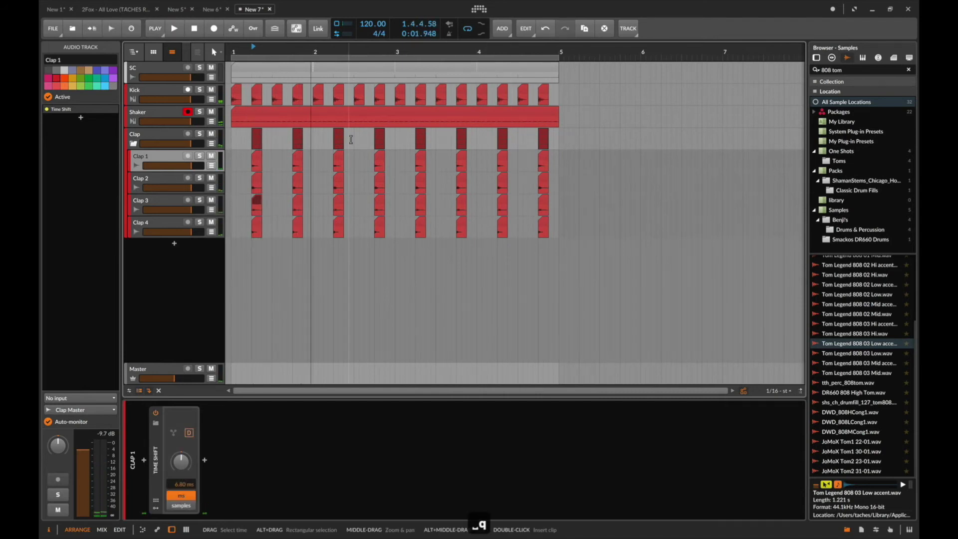
Transfer the FX Selector with its Time Shift layers from the deactivated Audio 5 track to the Clap group, and delete Audio 5.
left_click(142, 134)
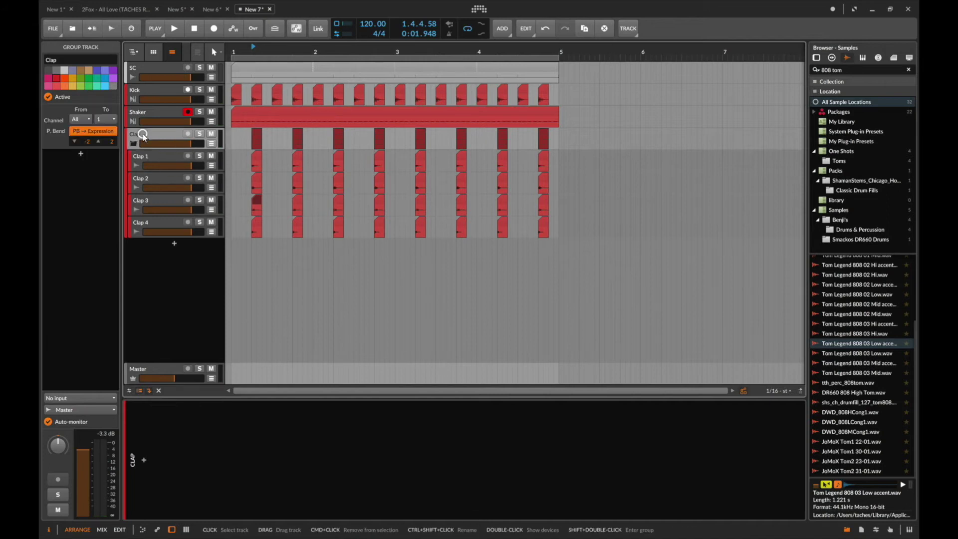
key("alt+x")
left_click(161, 246)
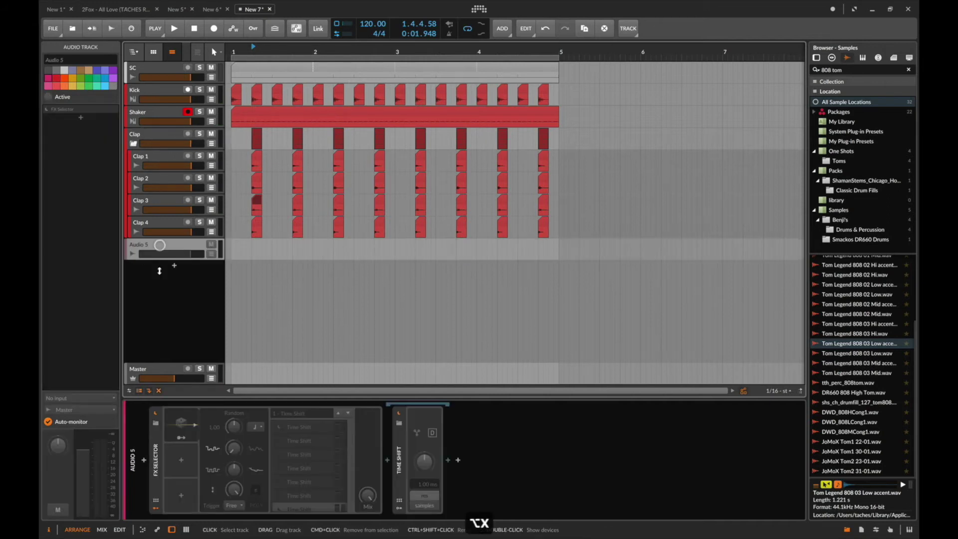
left_click(143, 139)
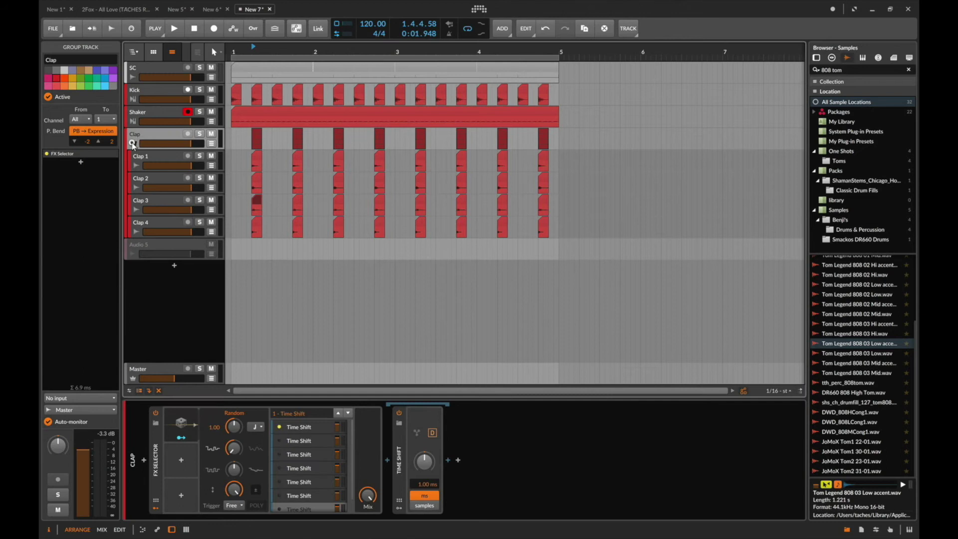
left_click(132, 143)
left_click(132, 160)
key("BackSpace")
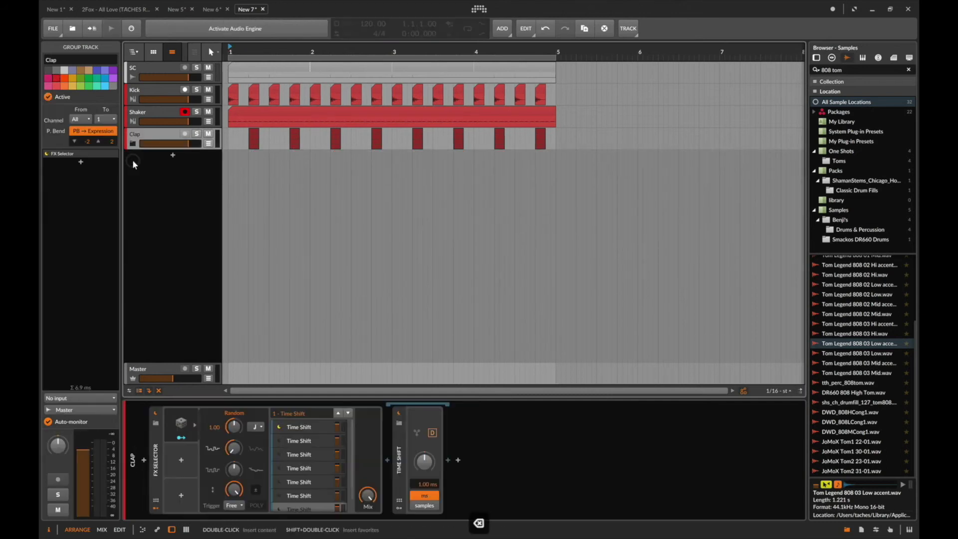
Dismiss the audio engine crash report without sending it and reactivate the audio engine.
left_click(290, 427)
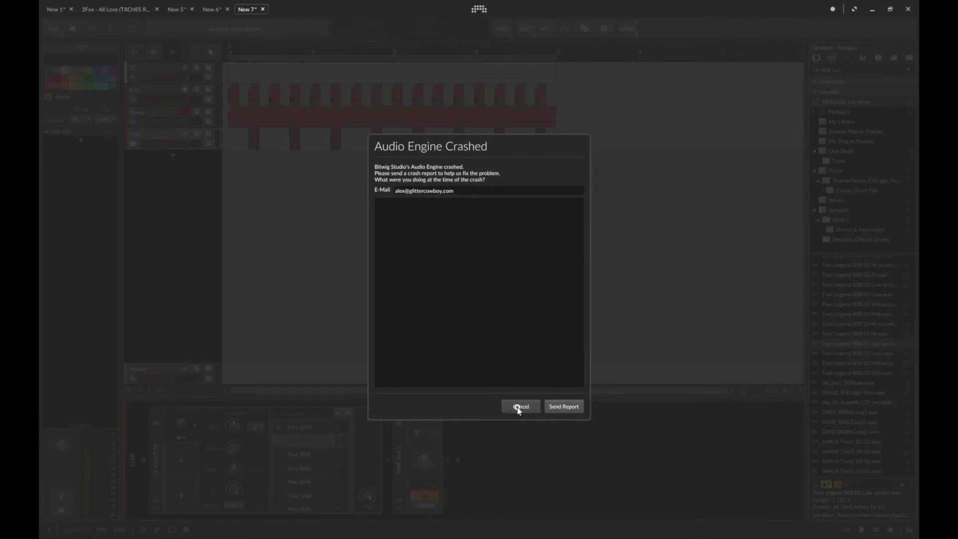
left_click(519, 407)
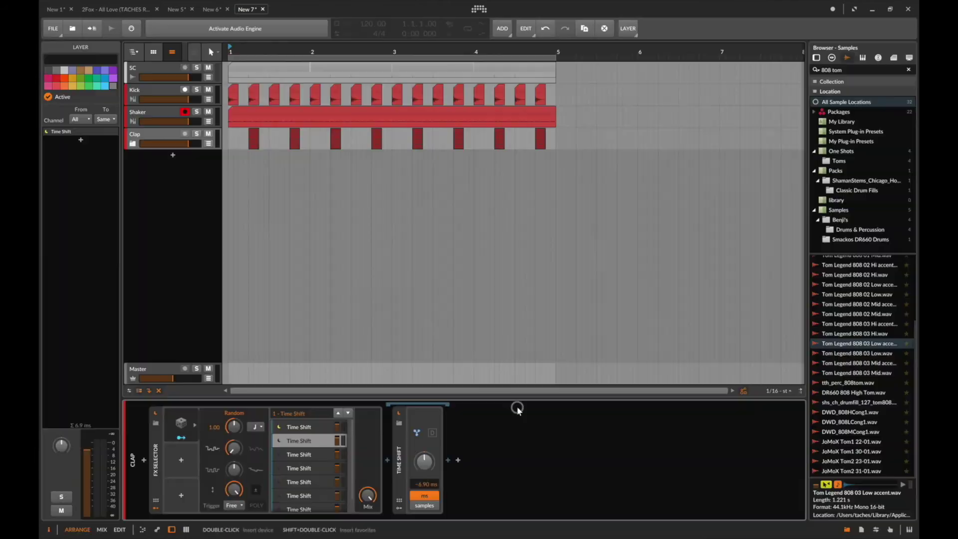
left_click(284, 29)
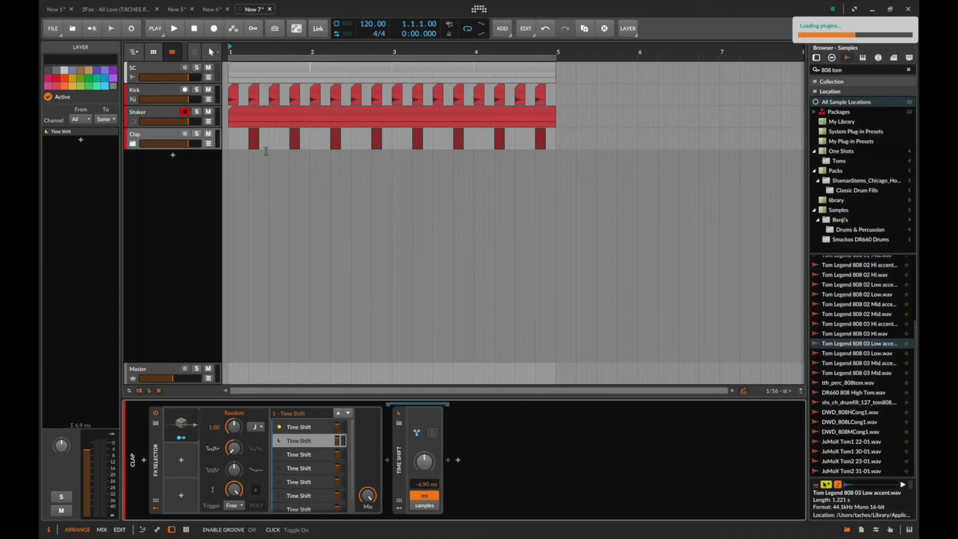
Check the Time Shift amount in each layer of the Clap group's FX Selector.
left_click(304, 429)
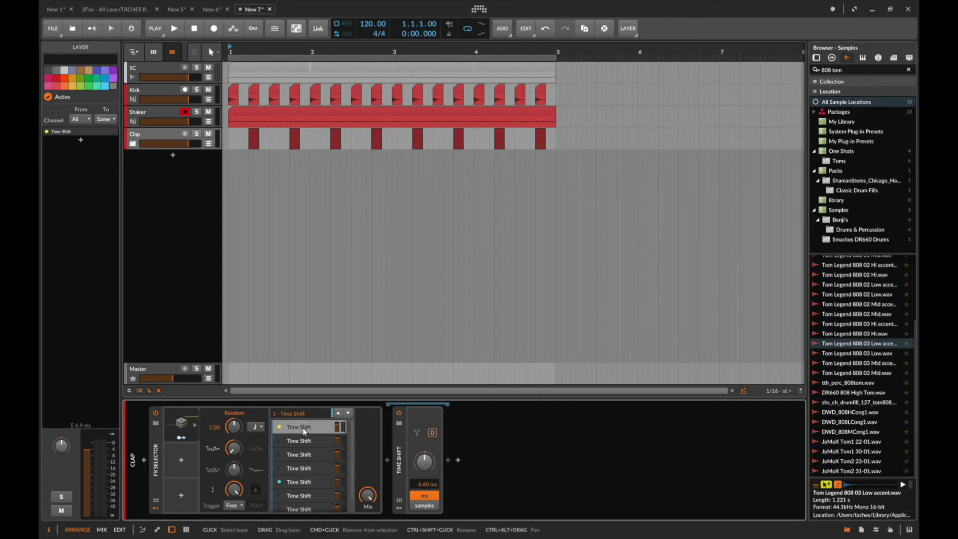
key("Down")
key("Down")
key("Down")
key("Down")
key("Down")
key("Down")
key("Down")
key("Down")
key("Up")
key("Up")
key("Up")
key("Up")
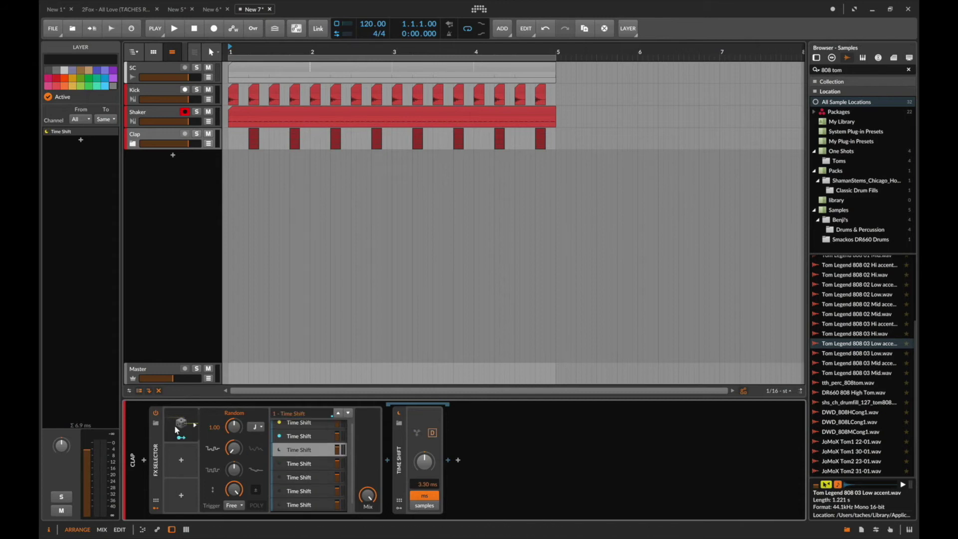
Inspect the Random modulator driving the FX Selector's index, and play the loop to hear it switch between Time Shift layers.
left_click(256, 427)
left_click(489, 436)
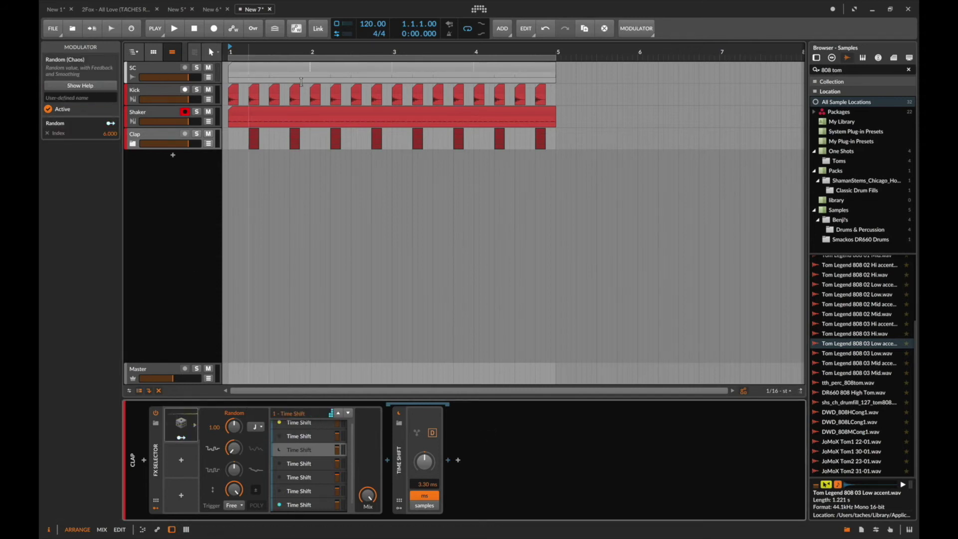
left_click(163, 133)
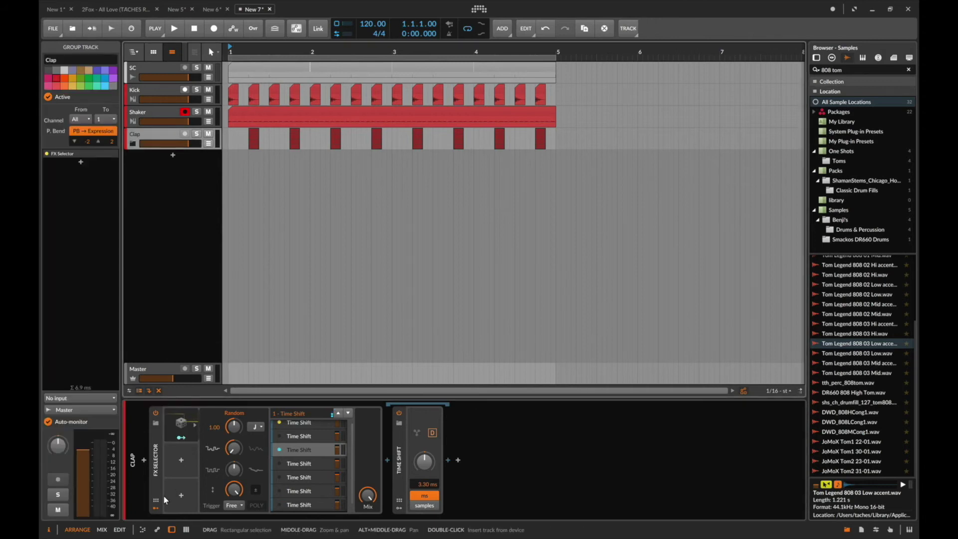
key("space")
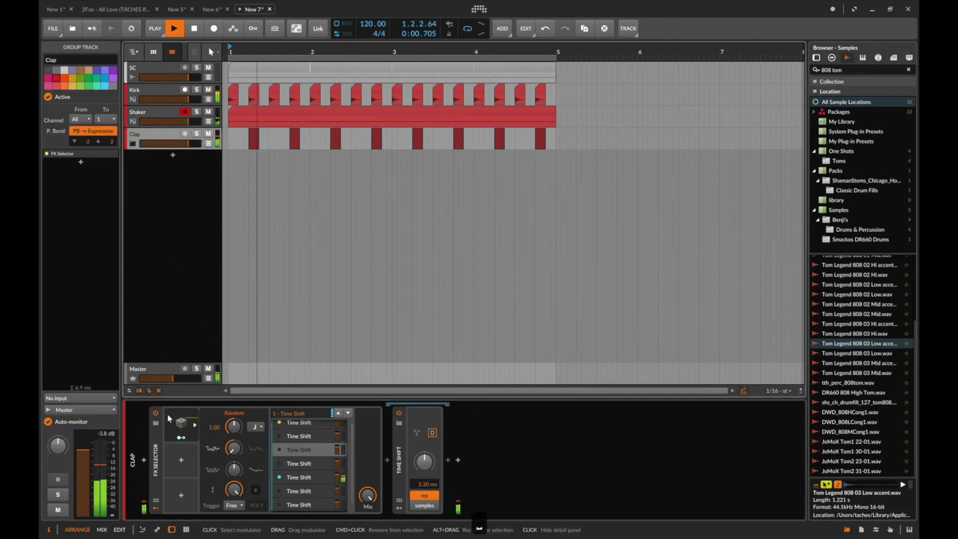
left_click(328, 460)
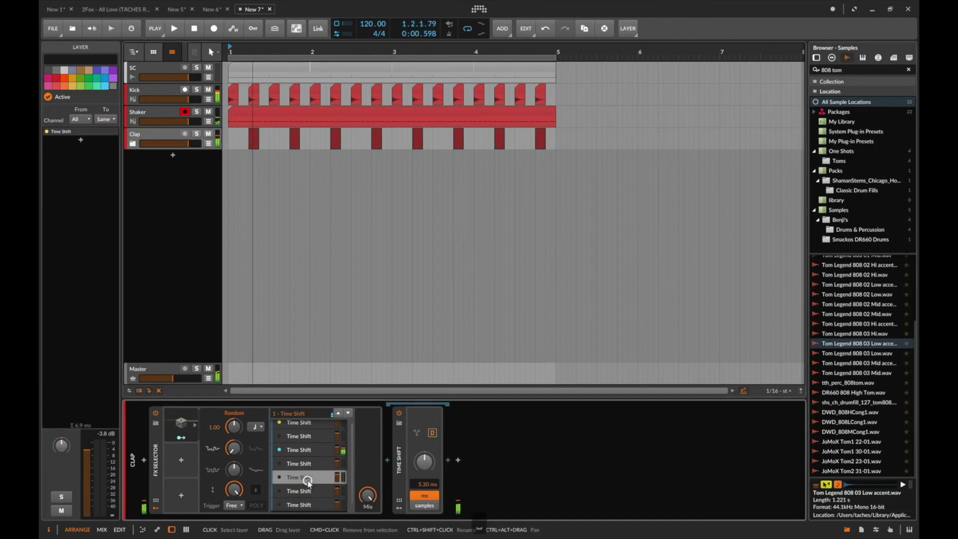
left_click(292, 428)
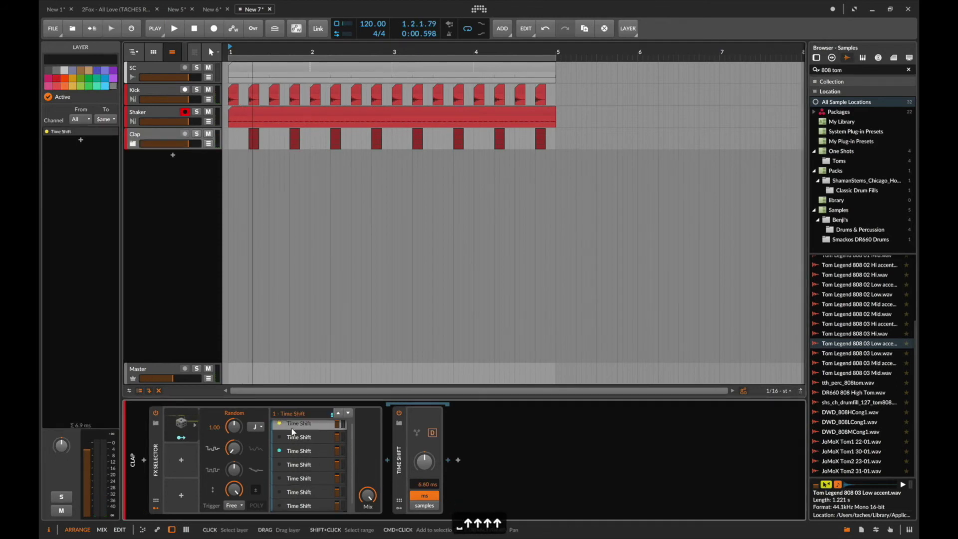
Review the computer keyboard mappings that toggle the clap Time Shift devices and the Clap group's FX Selector.
key("super+m")
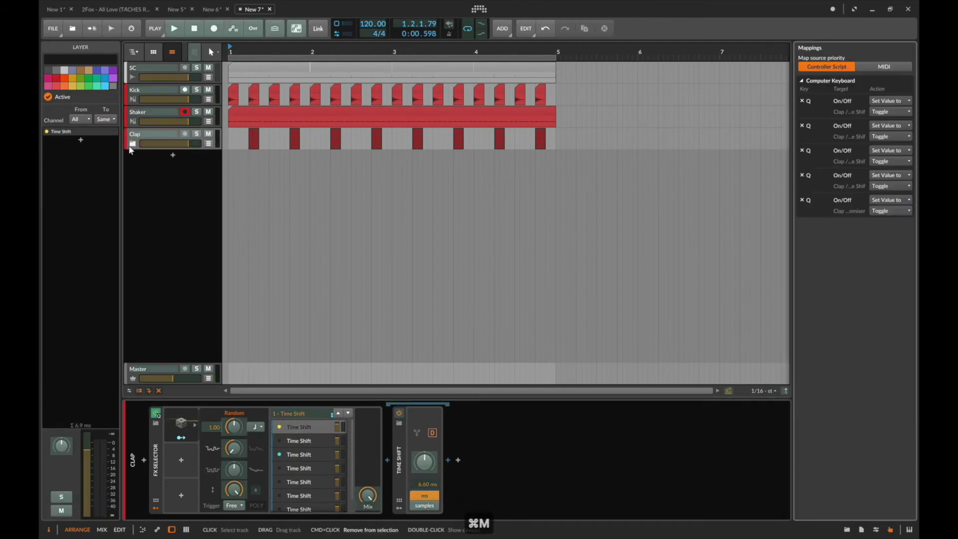
key("super+m")
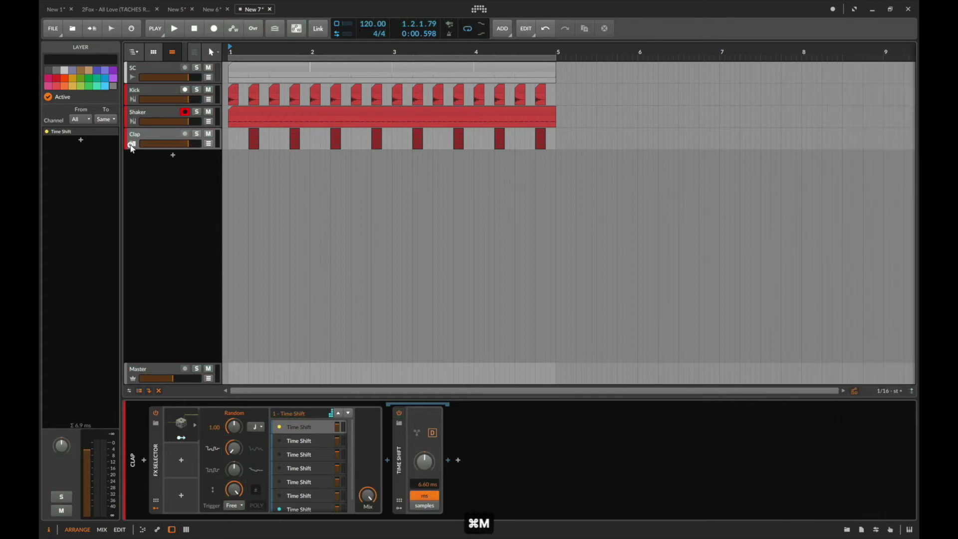
left_click(132, 144)
left_click(132, 144)
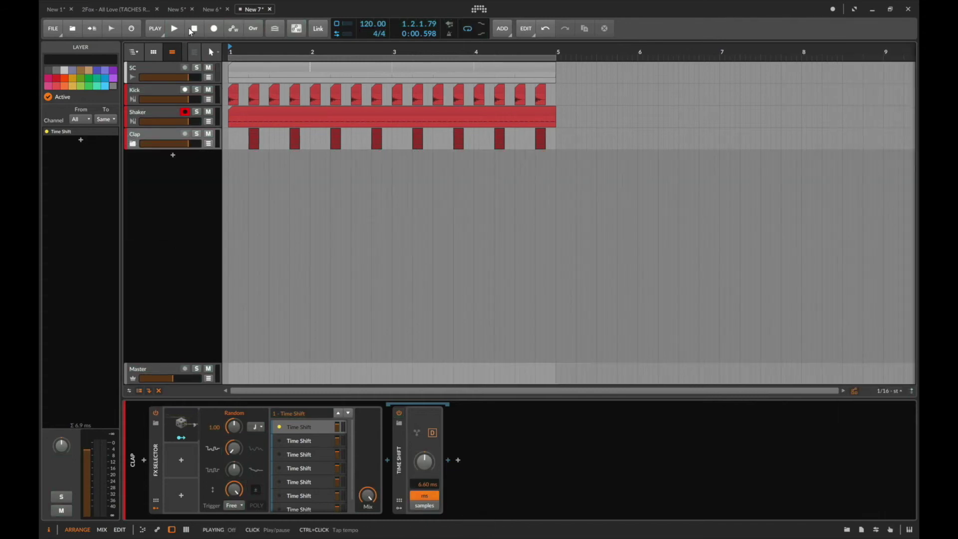
Compare the loop with the Clap group's FX Selector and the track Time Shift devices bypassed and enabled.
key("q")
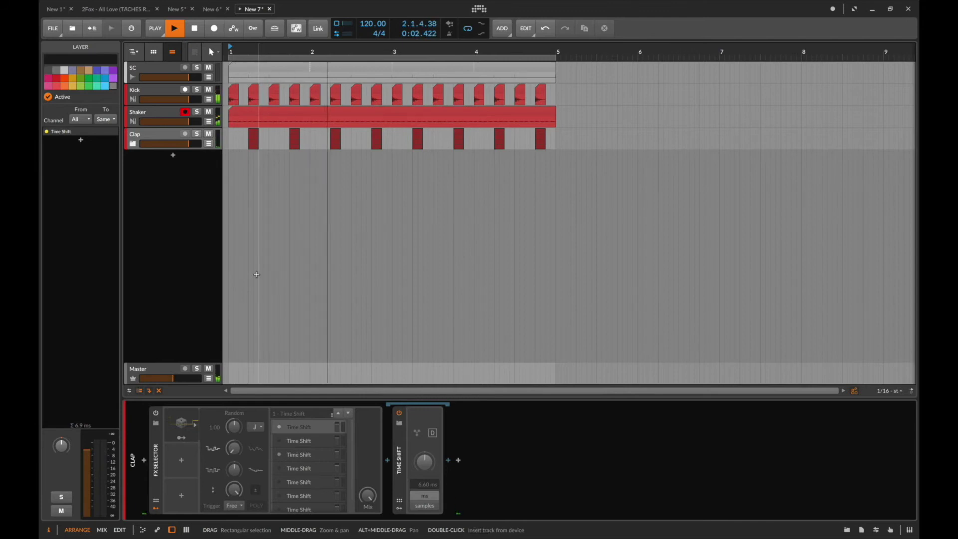
key("q")
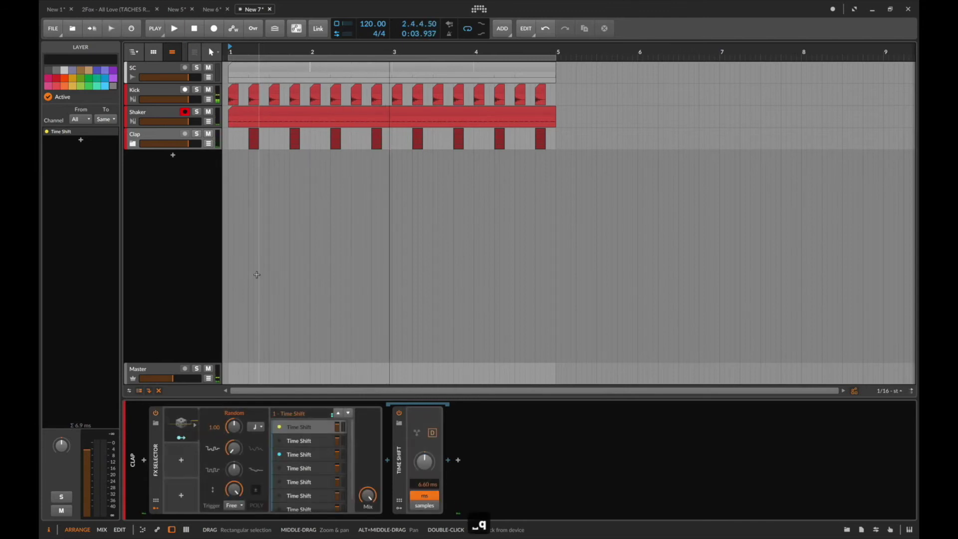
key("space")
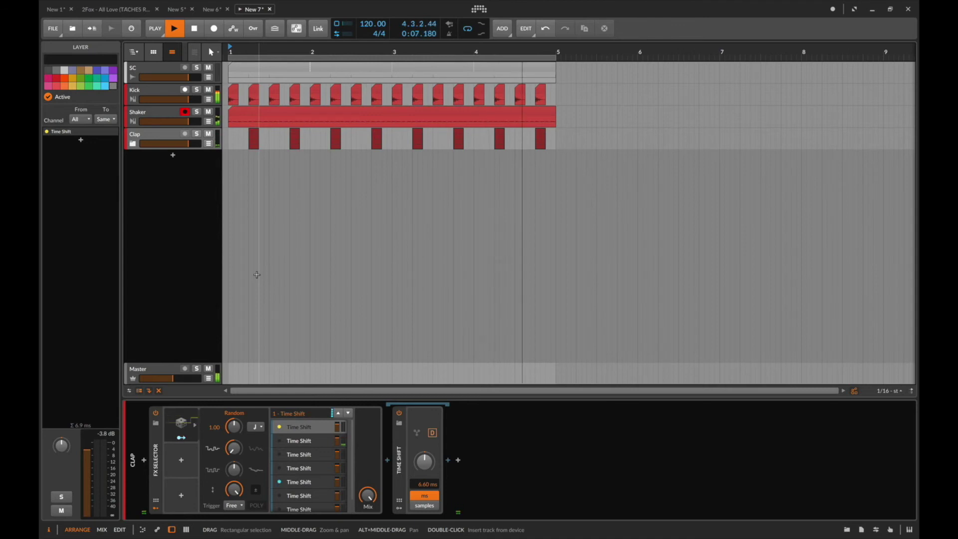
key("space")
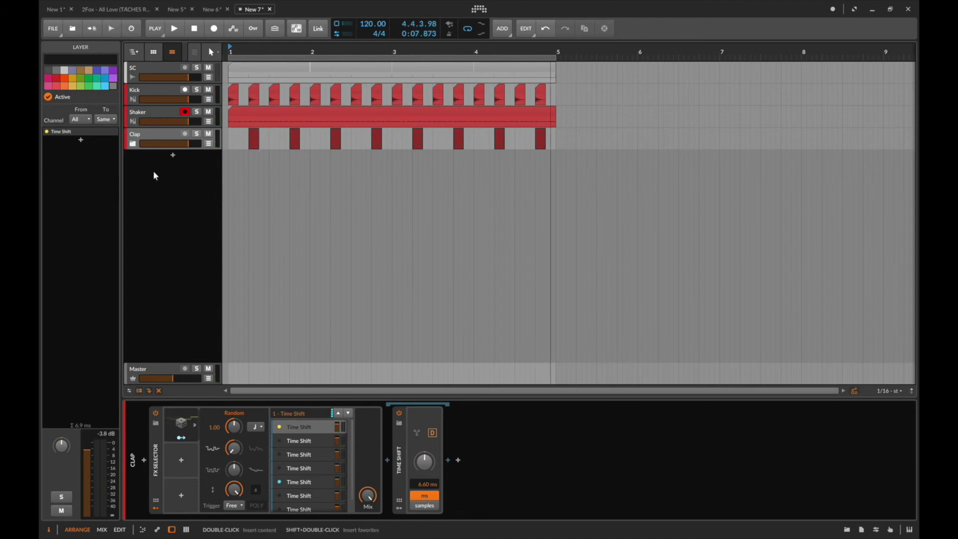
Unfold the Clap group and review the Time Shift devices on Clap 2, Clap 3 and Clap 4.
left_click(132, 144)
left_click(154, 174)
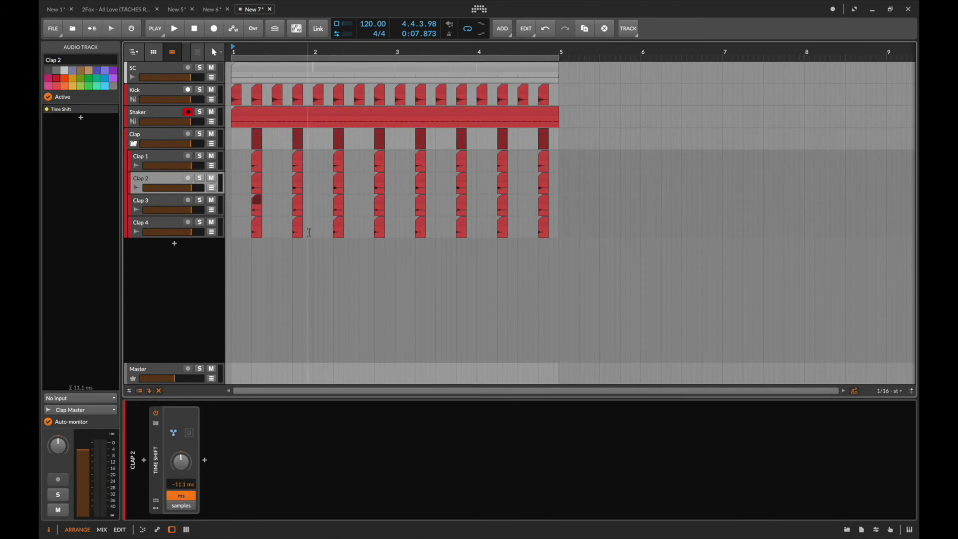
key("Down")
key("Down")
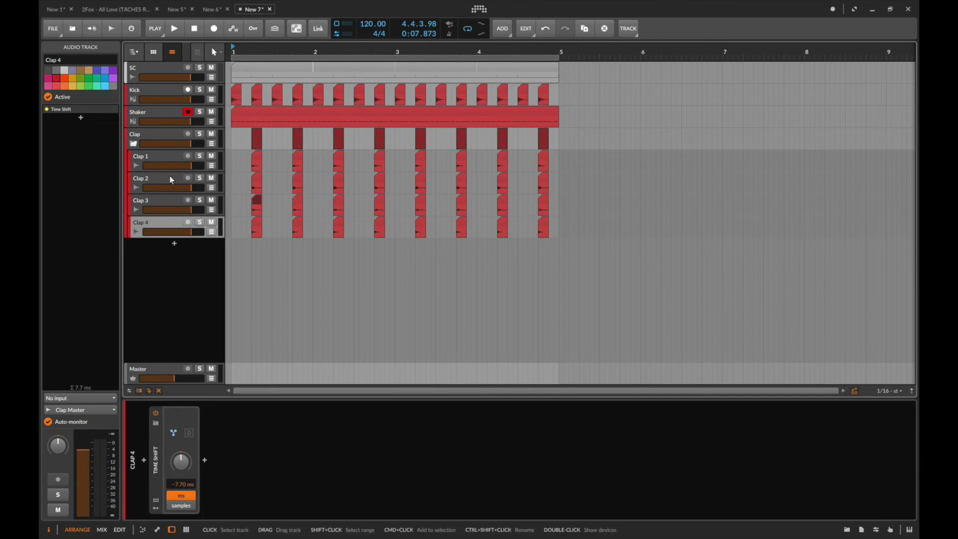
Copy the Clap group's FX Selector onto Clap 1, Clap 2, Clap 3 and Clap 4, placing it after each track's Time Shift.
left_click(147, 136)
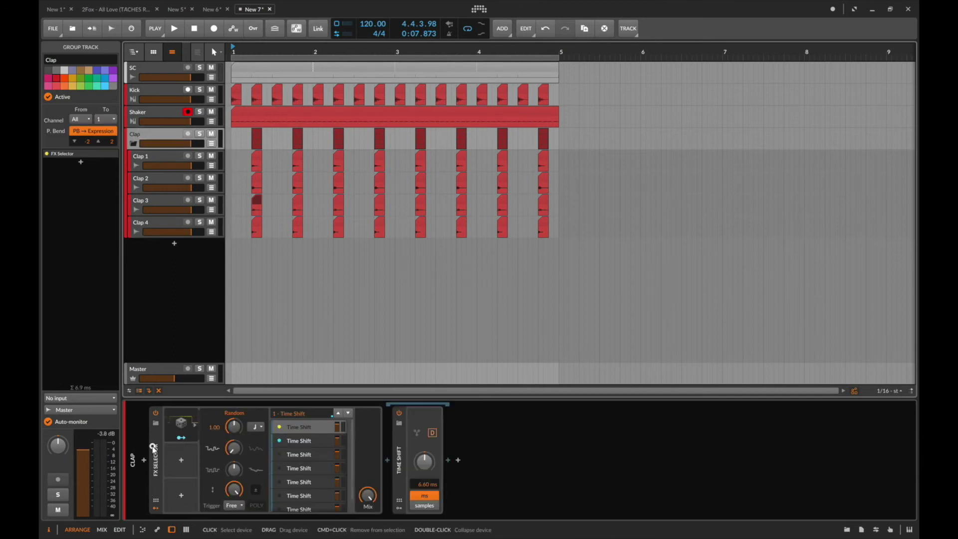
left_click(156, 461)
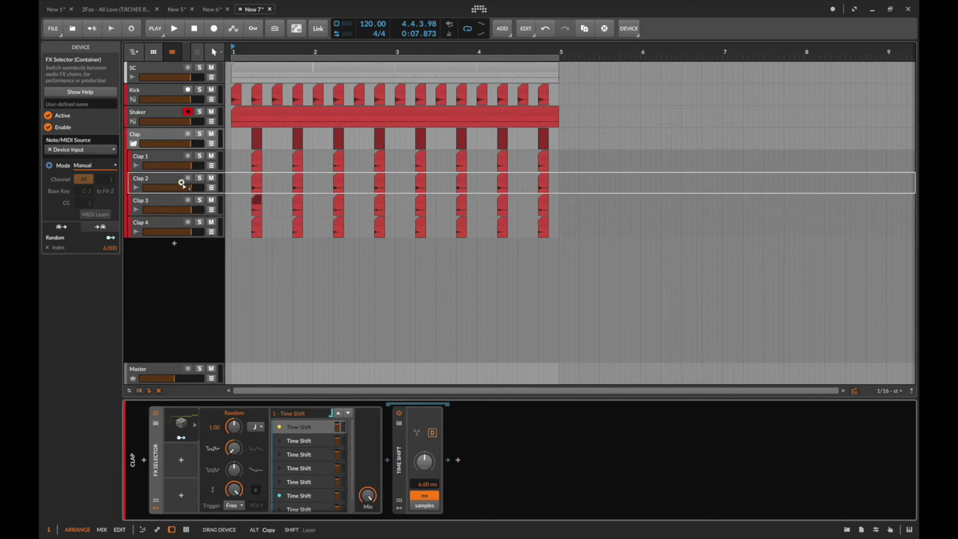
left_click(156, 158)
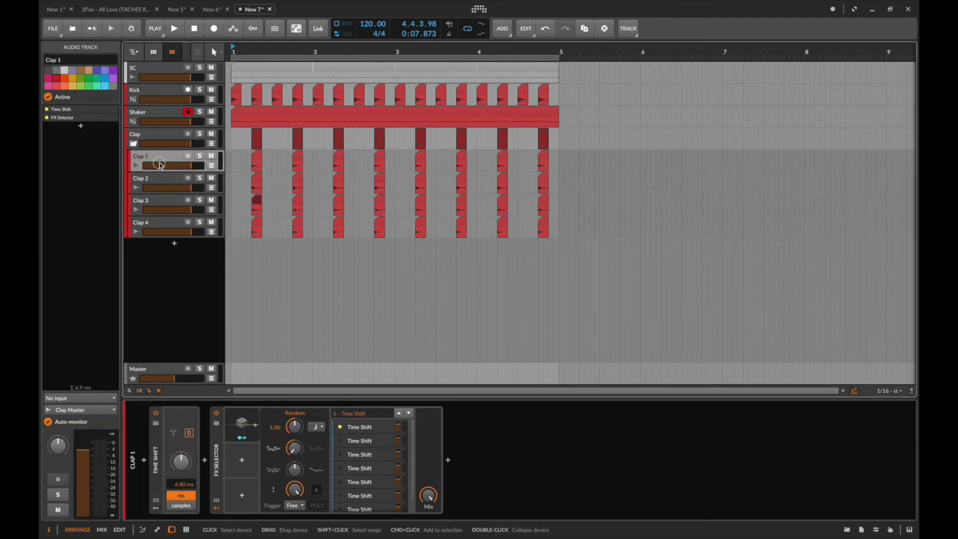
left_click(217, 468)
left_click(160, 186)
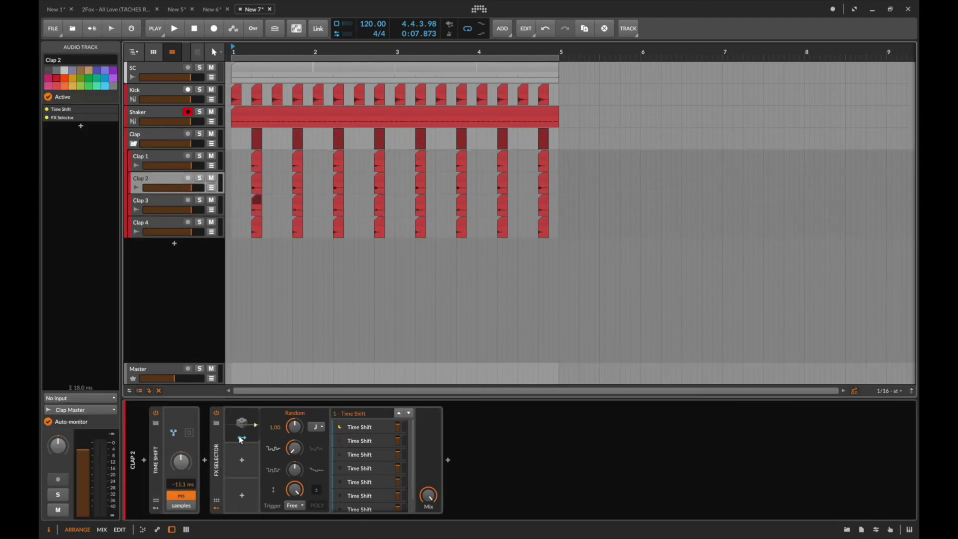
left_click(219, 466)
left_click(175, 209)
left_click(220, 464)
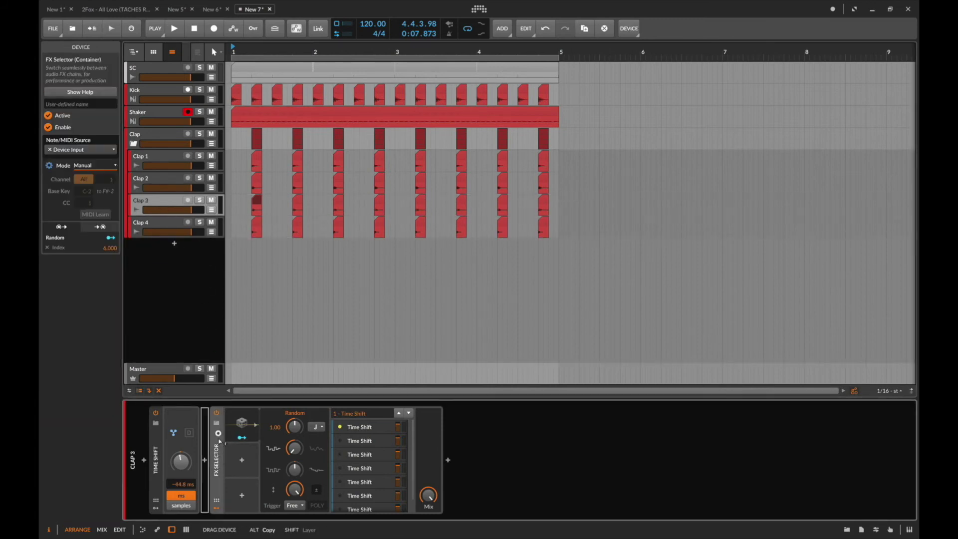
left_click(176, 232)
Map the on/off switches of the FX Selectors on Clap 4 and Clap 3 to the computer keyboard's Q key.
key("super+m")
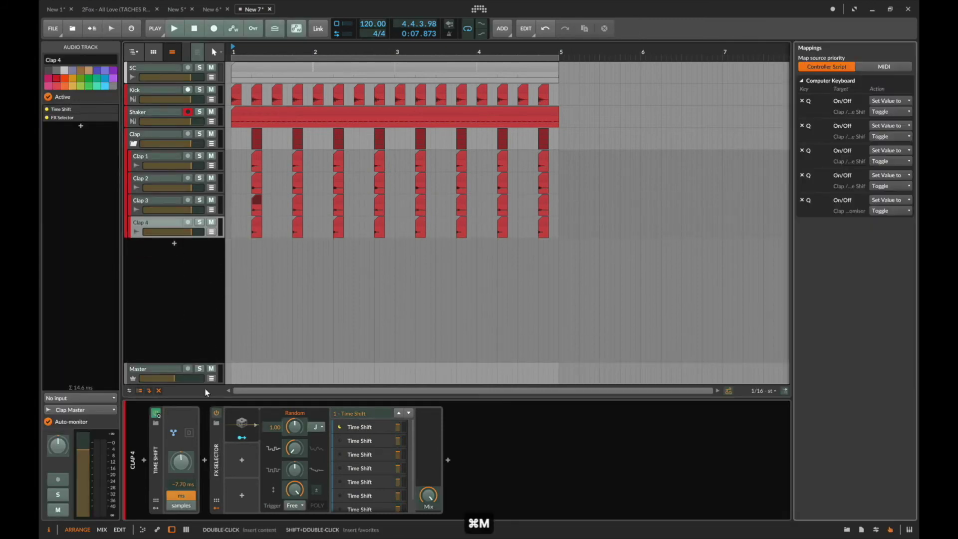
left_click(216, 416)
key("q")
key("super+m")
left_click(154, 202)
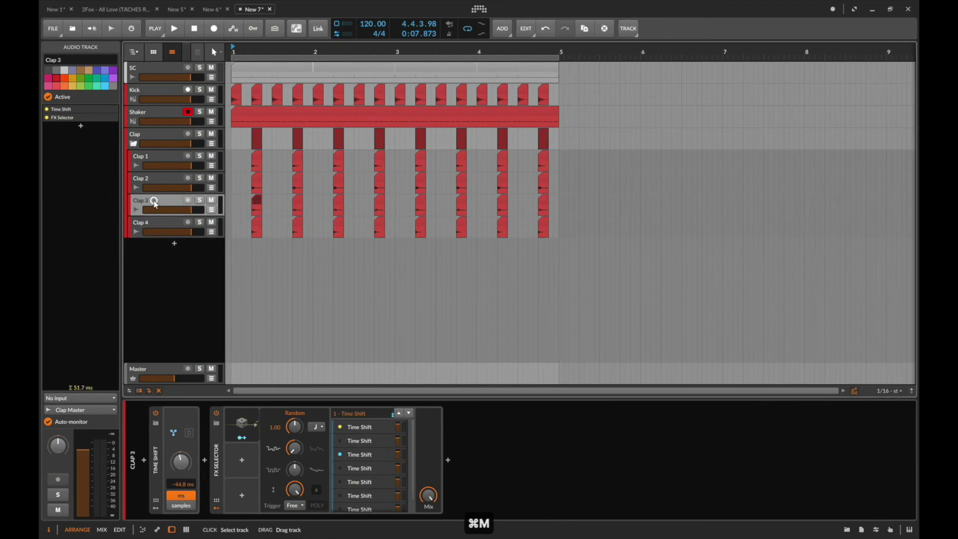
key("super+m")
left_click(217, 417)
key("q")
key("super+m")
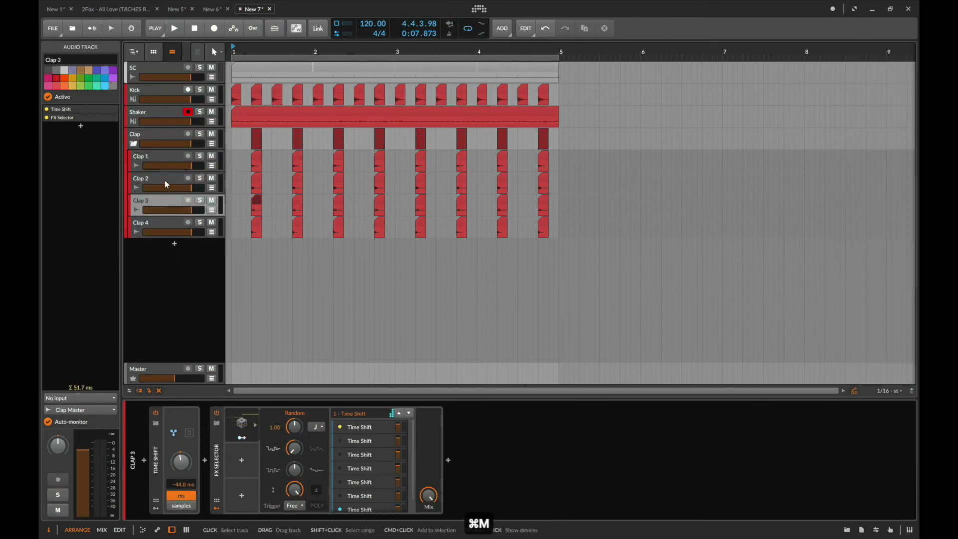
Map the on/off switches of the FX Selectors on Clap 2 and Clap 1 to the Q key as well.
left_click(165, 181)
key("super+m")
key("super+m")
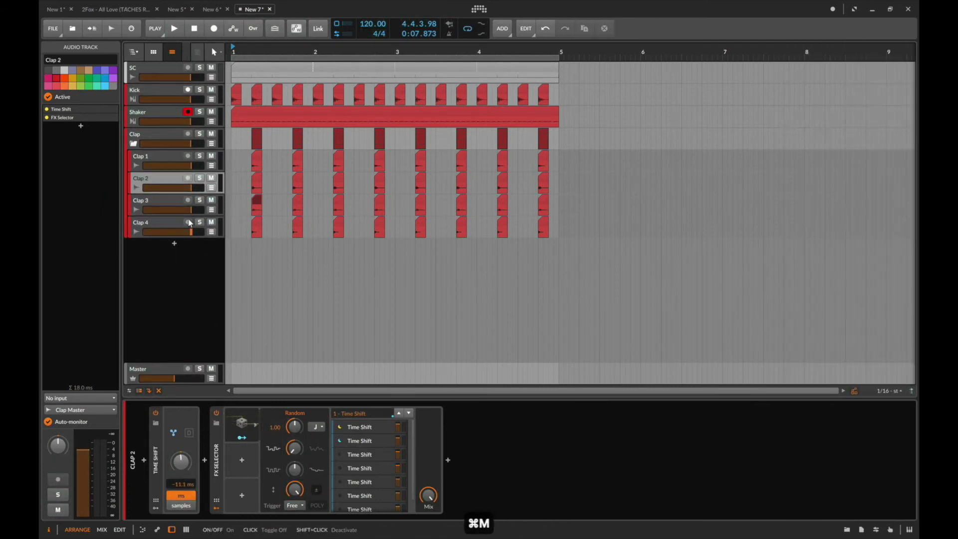
left_click(147, 155)
key("super+m")
left_click(217, 417)
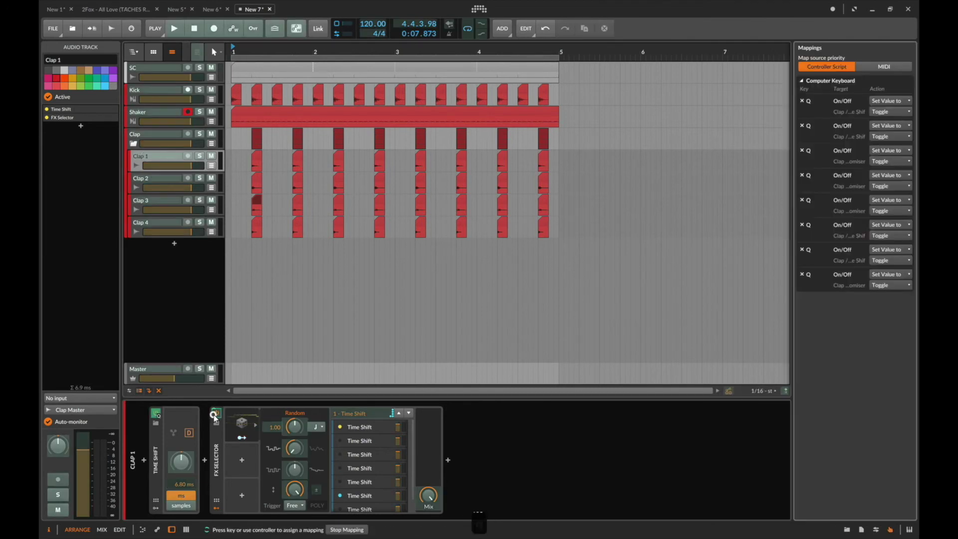
key("q")
key("super+m")
Try bouncing the Clap group's four bars pre-fader to a new audio track, and remove the bounced track.
key("2")
key("1")
key("2")
left_click_drag(557, 133, 185, 135)
key("super+alt+b")
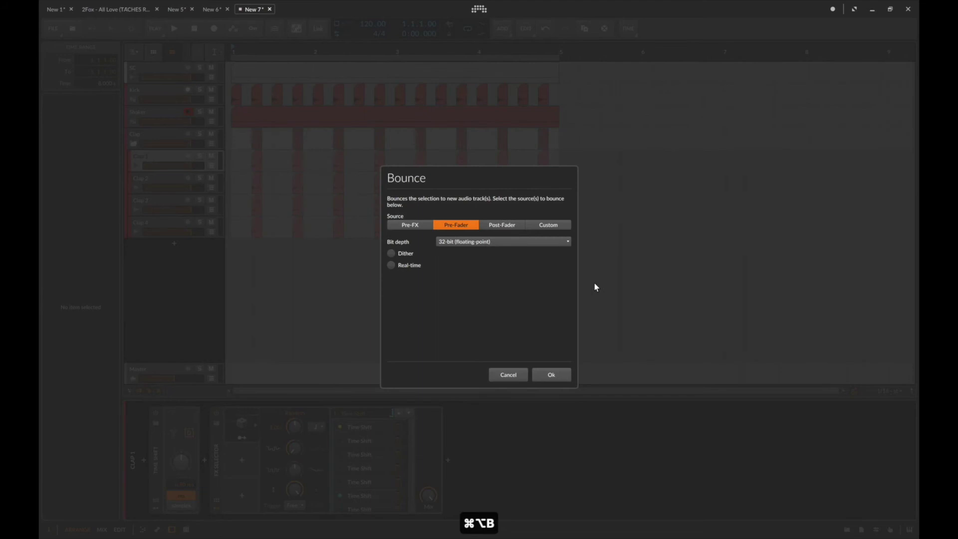
left_click(545, 375)
left_click(248, 243)
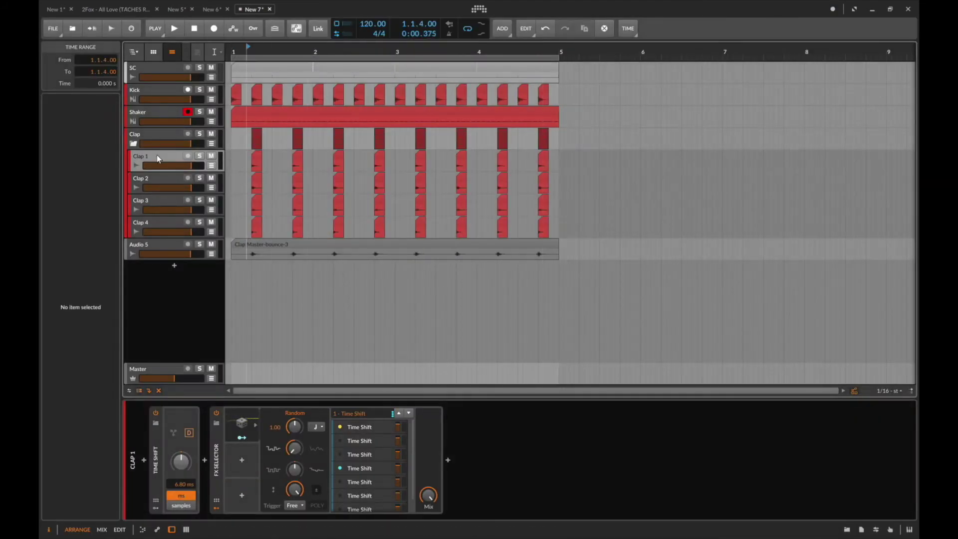
left_click(147, 159)
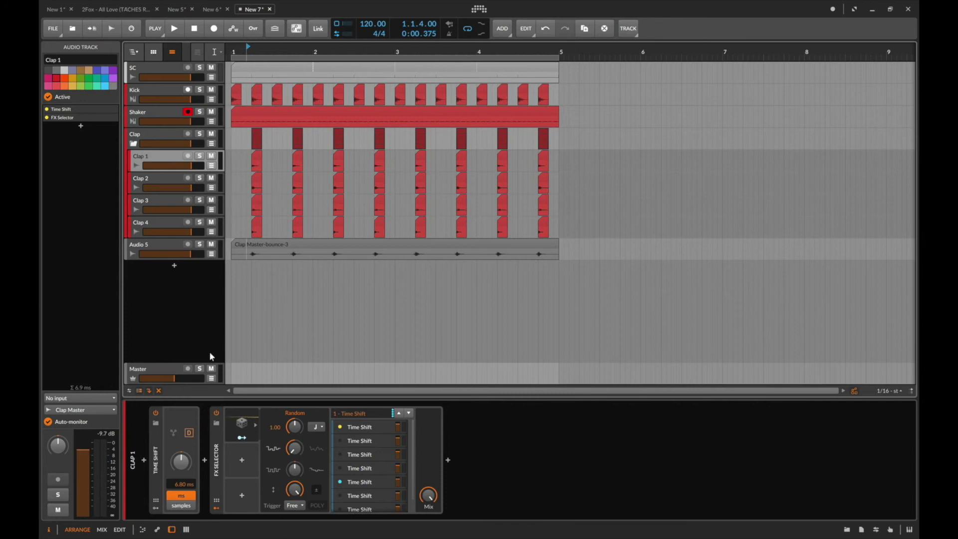
left_click(129, 257)
key("BackSpace")
Play the loop with all clap Time Shift and FX Selector devices bypassed, and re-enable them to hear the difference.
key("q")
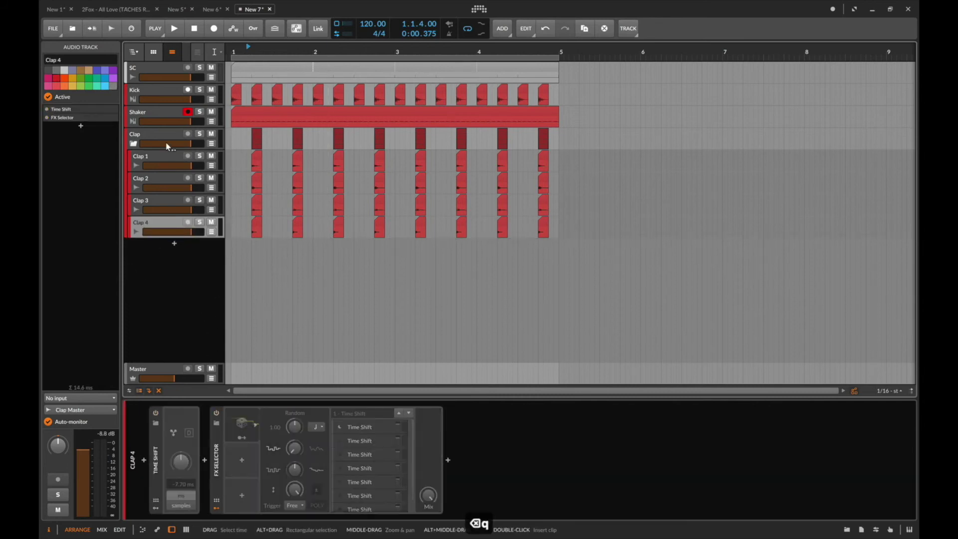
key("space")
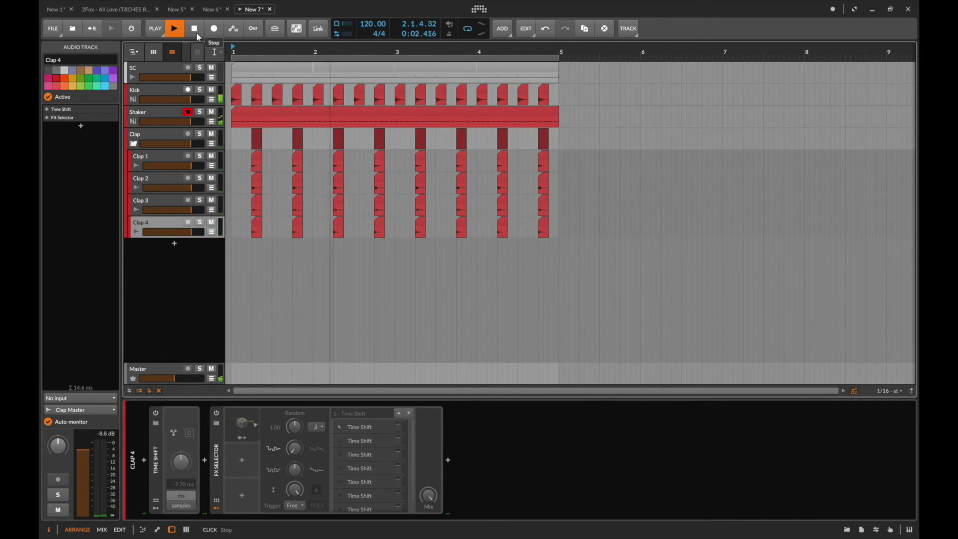
key("q")
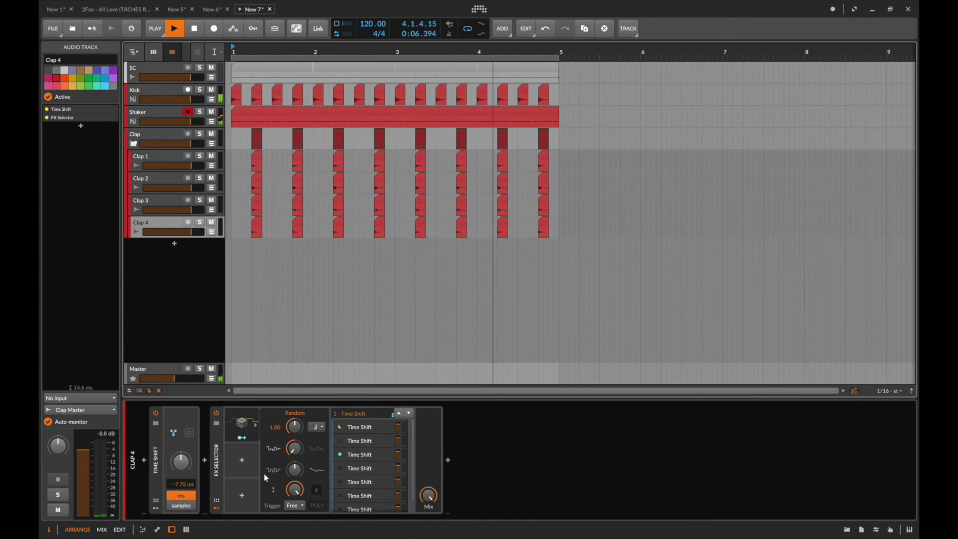
Examine the Time Shift layers in Clap 4's FX Selector and the FX Selectors on Clap 3 and the Clap group during playback.
left_click(359, 440)
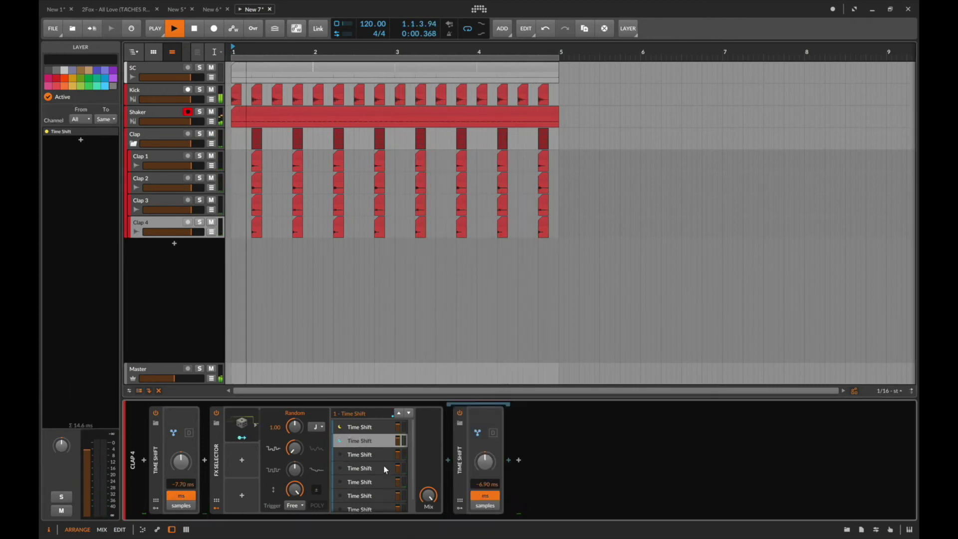
left_click(372, 454)
key("Down")
key("Up")
key("Up")
key("Down")
key("Down")
key("Down")
key("Down")
key("Down")
key("Up")
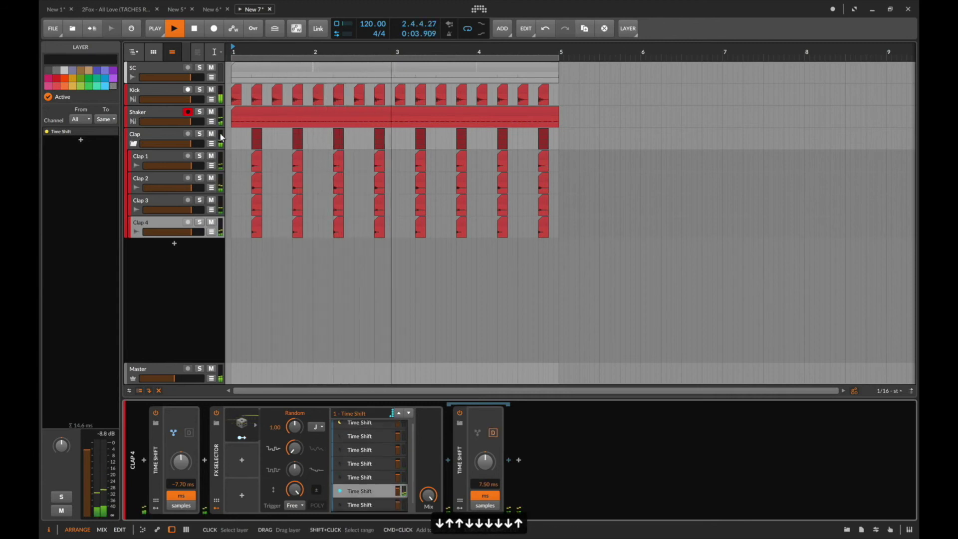
left_click(144, 203)
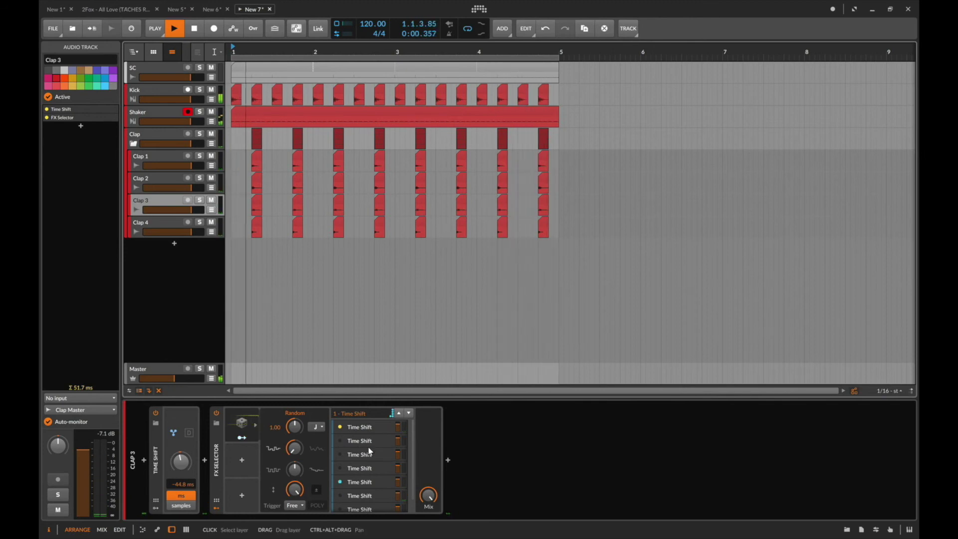
left_click(145, 133)
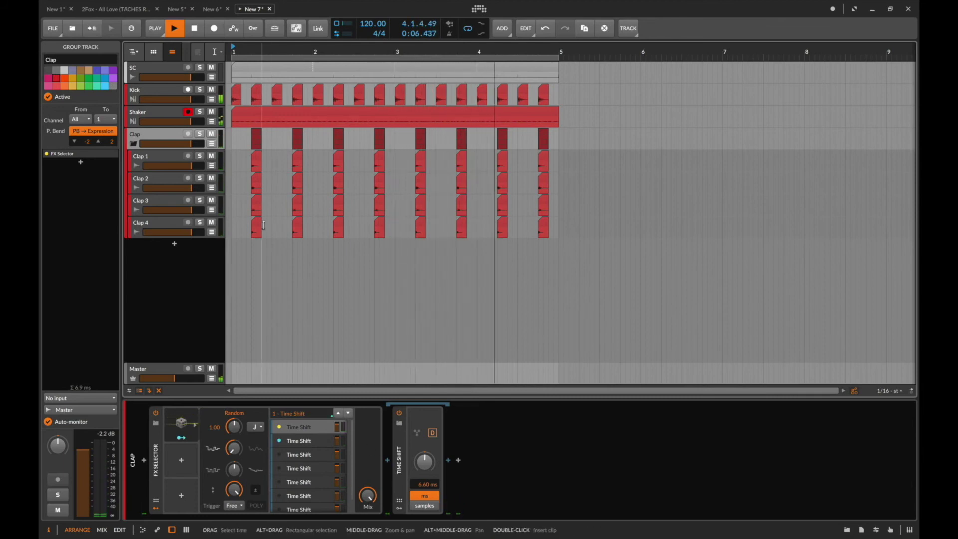
key("space")
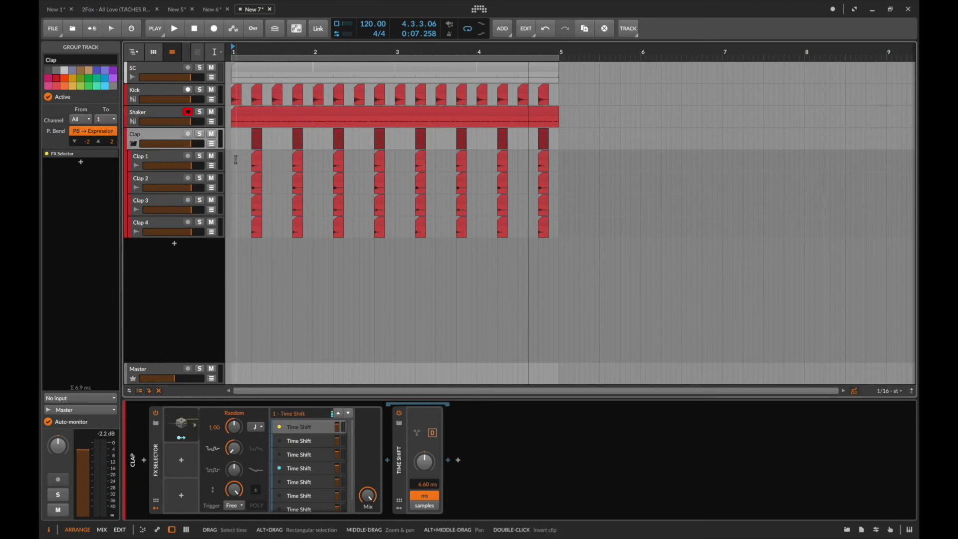
Fold the Clap group, bypass its mapped devices and bounce its four bars pre-fader at 32-bit floating-point to a new track.
key("1")
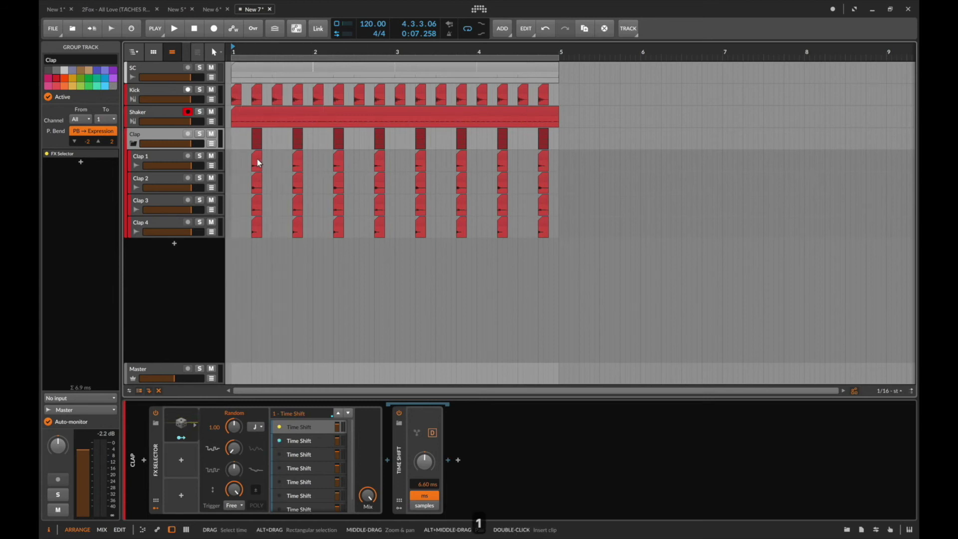
left_click(134, 143)
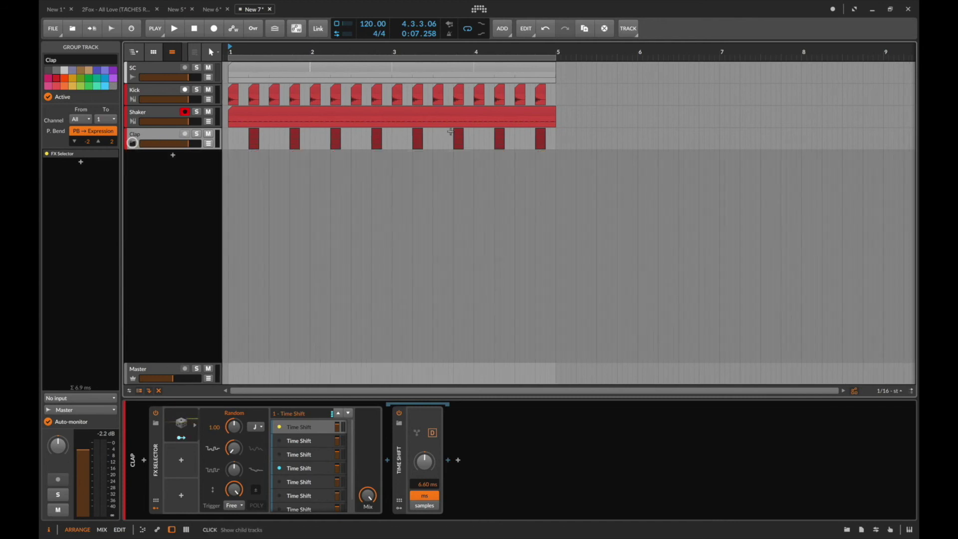
left_click(560, 141)
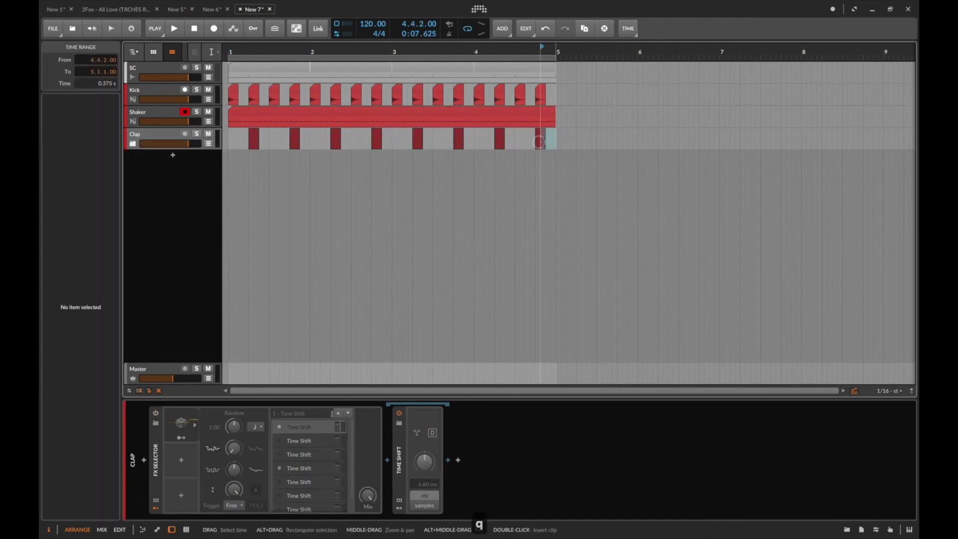
left_click_drag(559, 142, 128, 143)
key("super+alt+b")
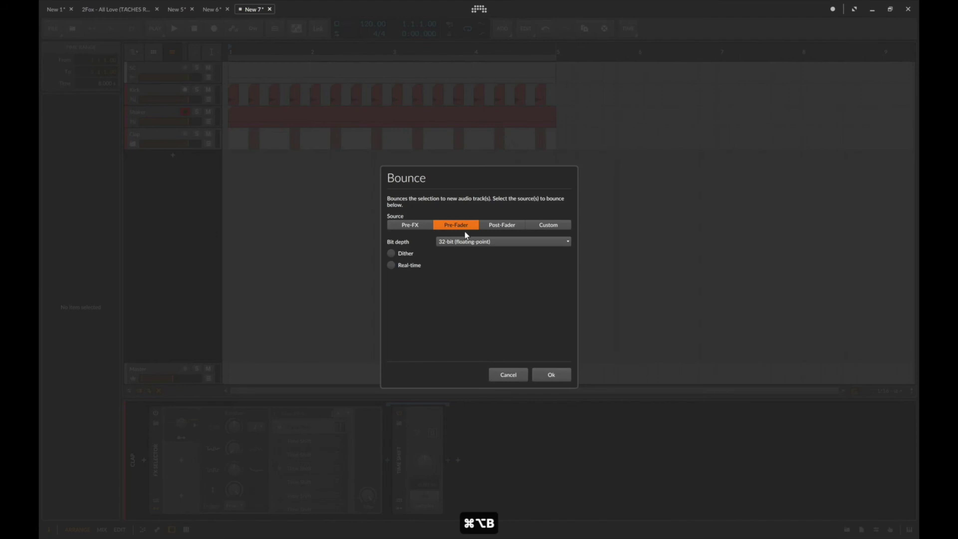
left_click(552, 374)
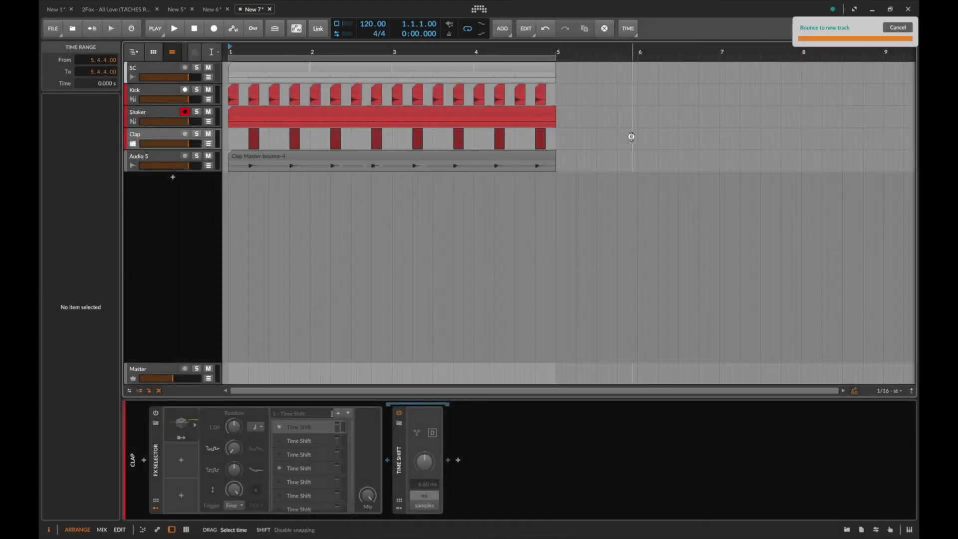
Re-enable the mapped clap devices and bounce the Clap group's four bars pre-fader to a second new audio track.
left_click_drag(558, 136, 173, 166)
key("q")
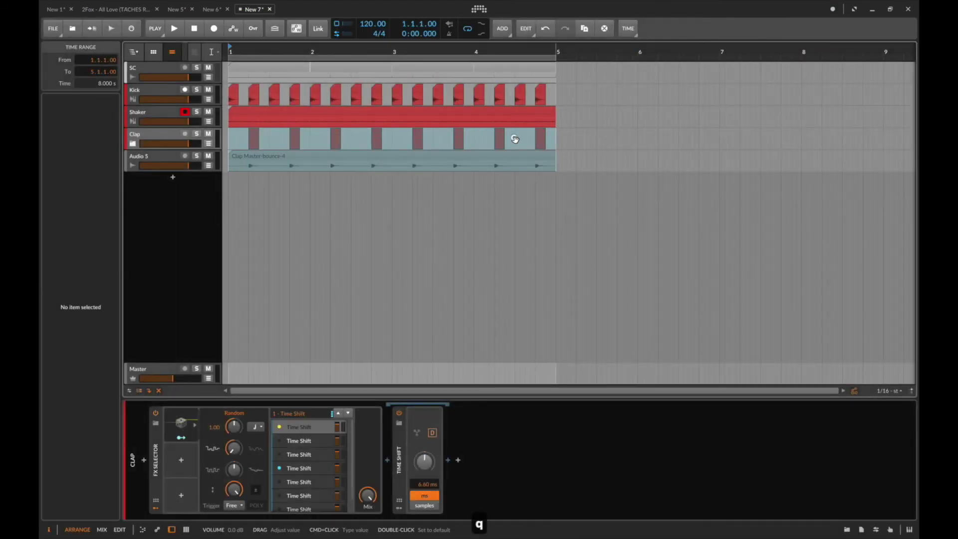
left_click(514, 138)
left_click(554, 139)
key("super+alt+m")
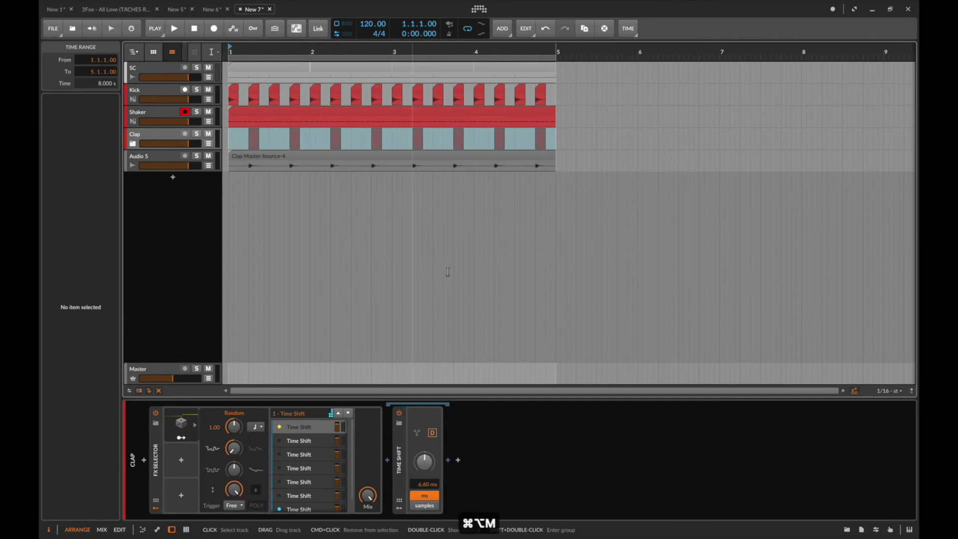
key("super+alt+b")
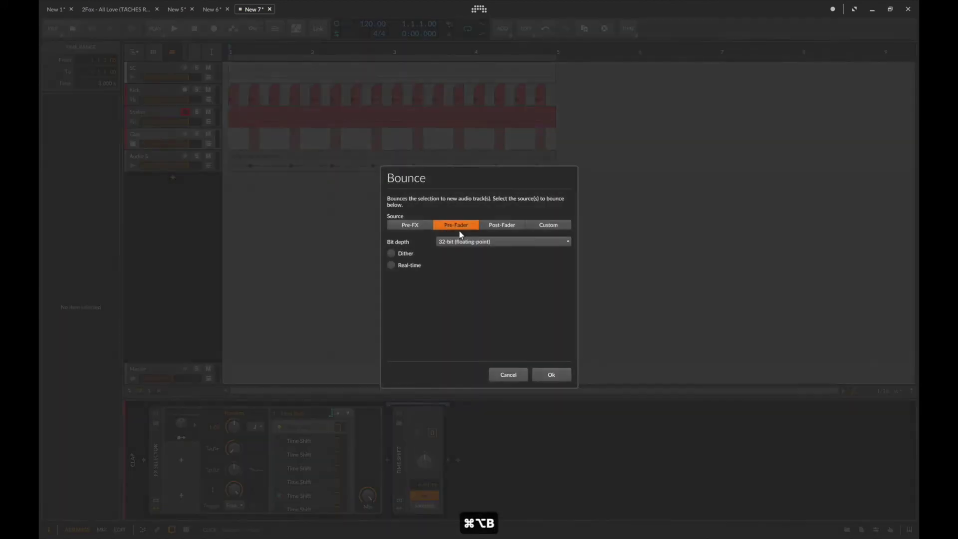
left_click(551, 375)
Enlarge the Audio 6 and Audio 5 tracks so the waveforms of both clap bounces can be compared closely.
key("1")
left_click_drag(246, 46, 219, 150)
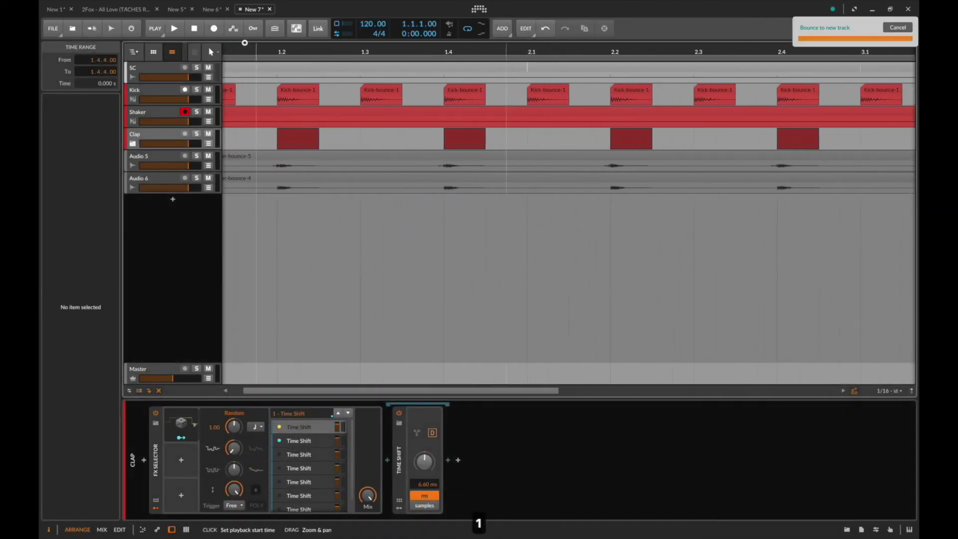
left_click_drag(168, 194, 168, 294)
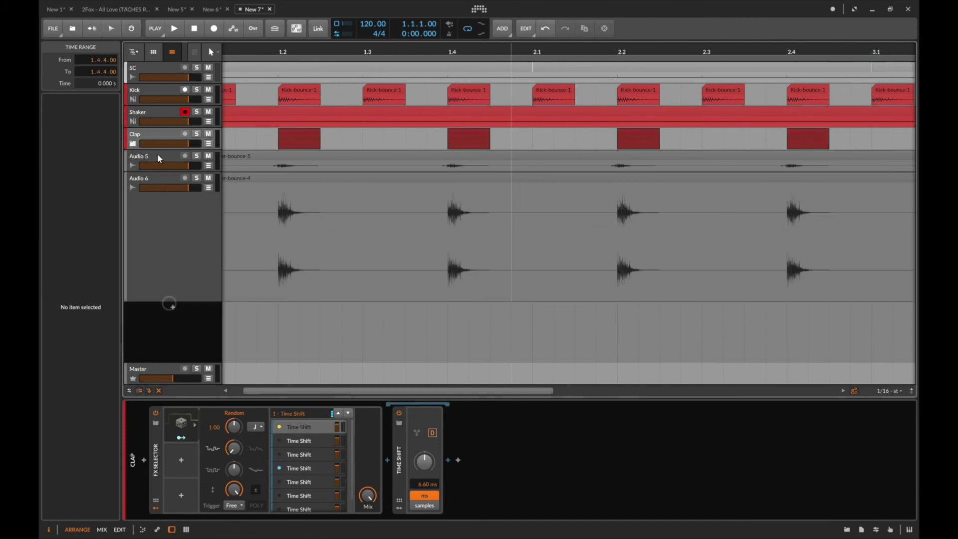
left_click_drag(161, 171, 160, 235)
Select both bounced clap clips, view the bounce in the audio editor, and return to the arrangement to compare their waveforms.
left_click(253, 158)
left_click(255, 246)
key("e")
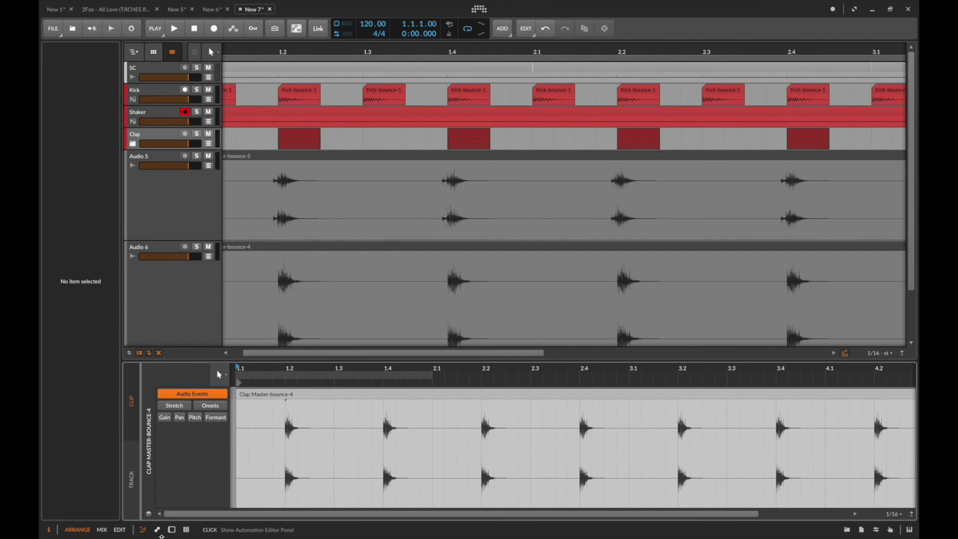
left_click(119, 530)
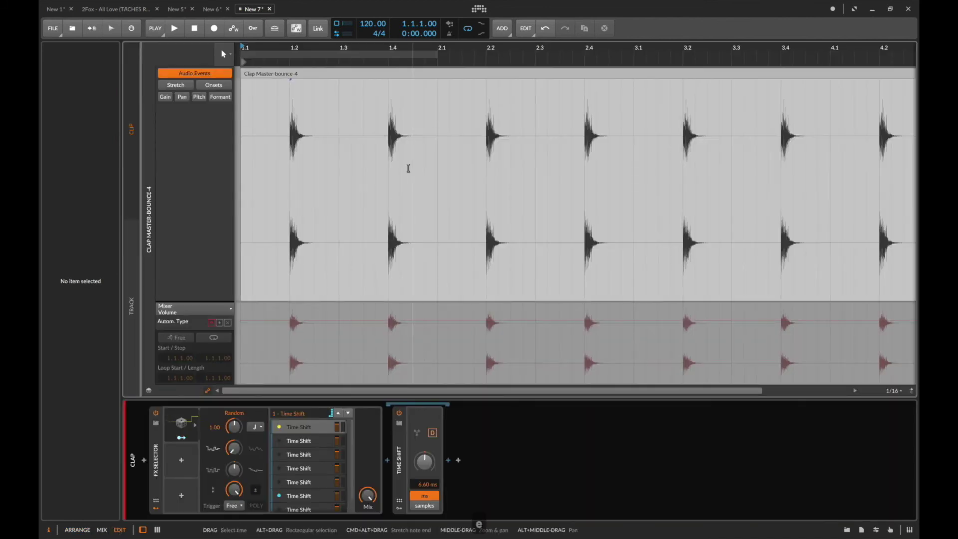
left_click(77, 530)
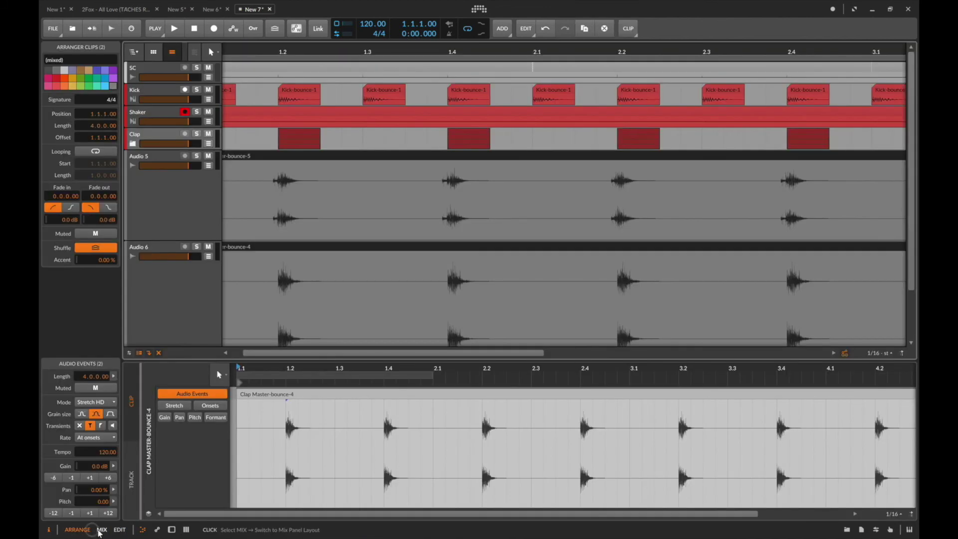
key("z")
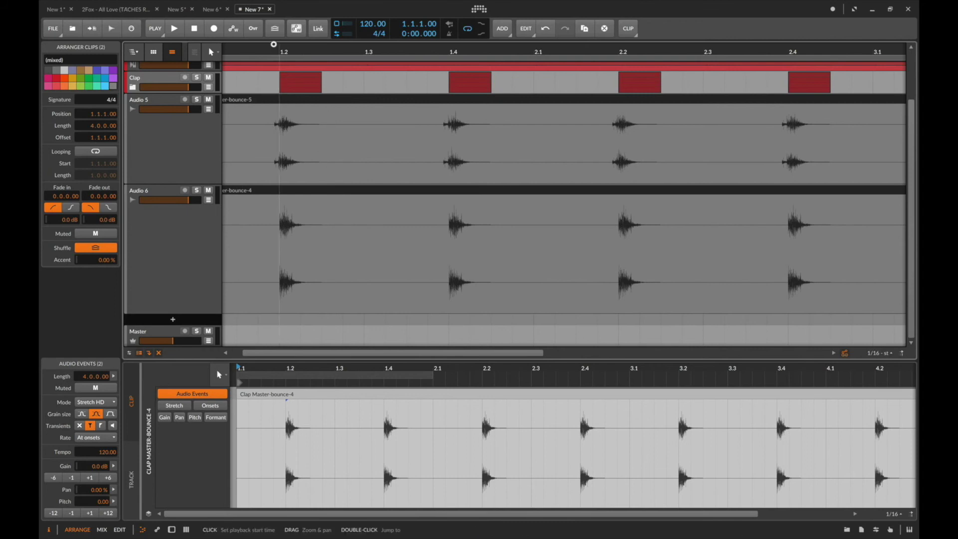
Compare the clap onsets of the Audio 5 and Audio 6 bounces closely along the timeline, back to bar 1.
left_click_drag(274, 46, 272, 49)
scroll(568, 184, "right", 3)
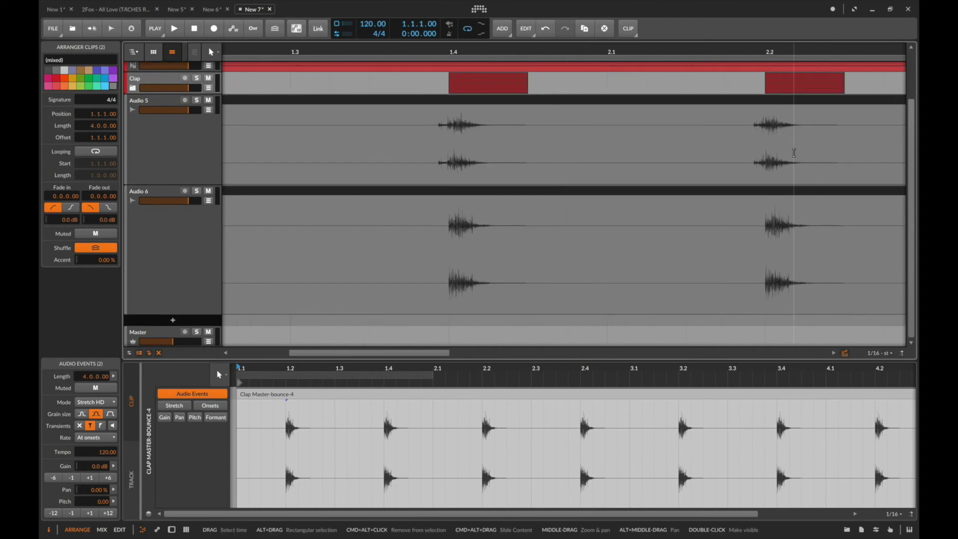
scroll(794, 153, "right", 4)
scroll(647, 158, "left", 5)
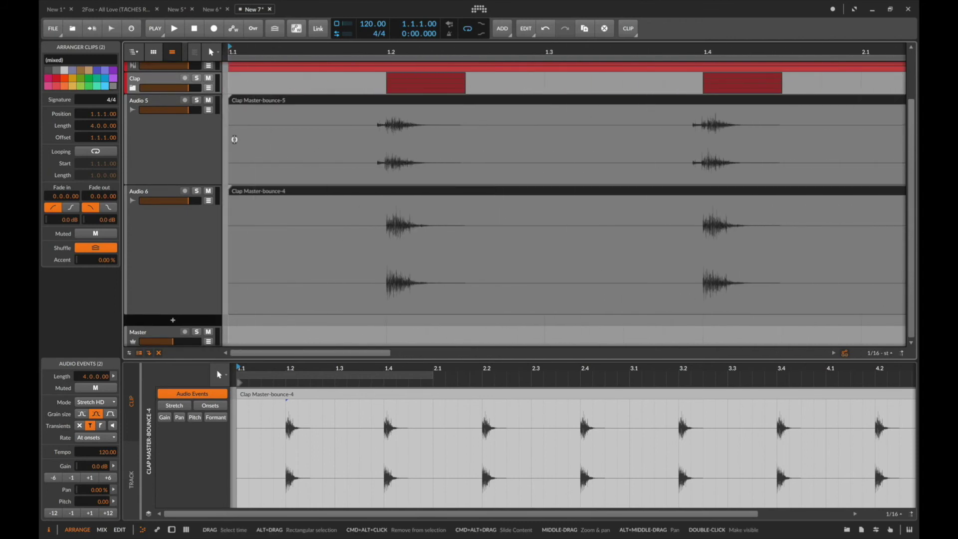
Play the arrangement from bar 1 with Audio 5 soloed and follow its staggered clap hits against those on Audio 6.
left_click(236, 141)
key("space")
left_click(196, 100)
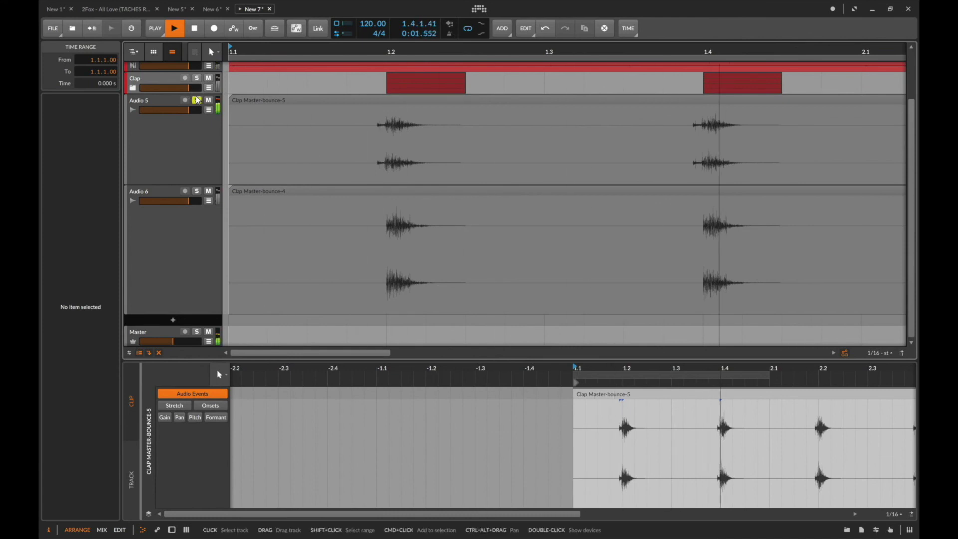
scroll(378, 174, "right", 4)
scroll(378, 174, "right", 10)
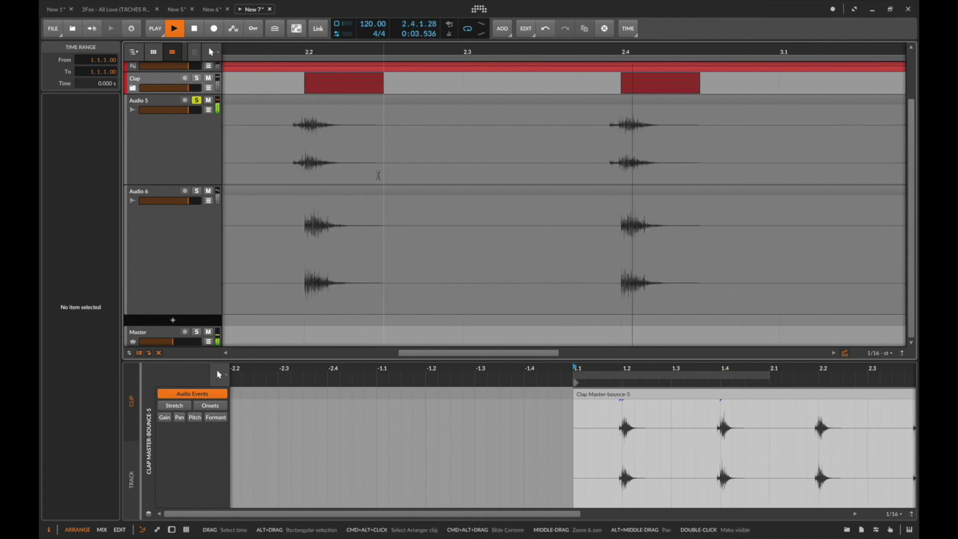
scroll(380, 175, "right", 4)
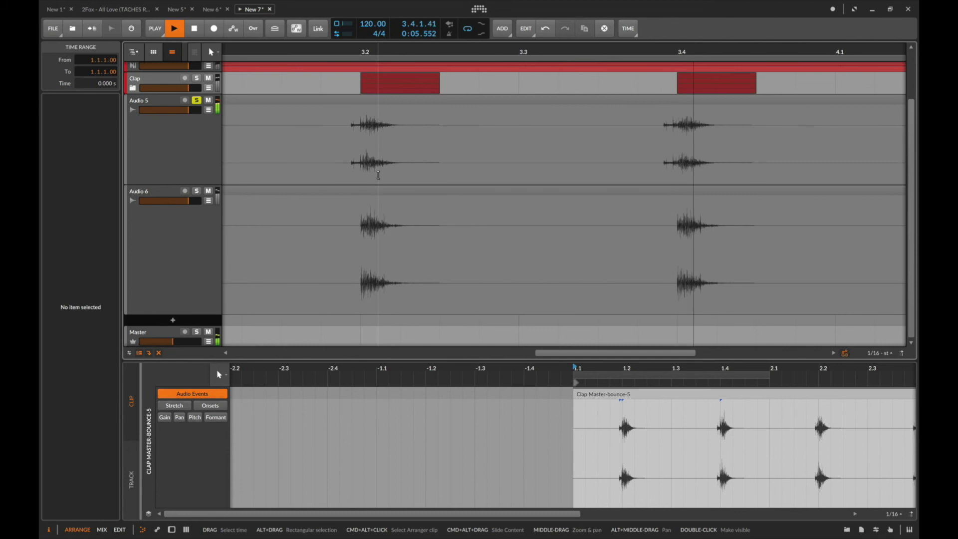
Unsolo Audio 5 and mute both bounced clap tracks, Audio 5 and Audio 6.
left_click(198, 100)
left_click(208, 100)
left_click(208, 191)
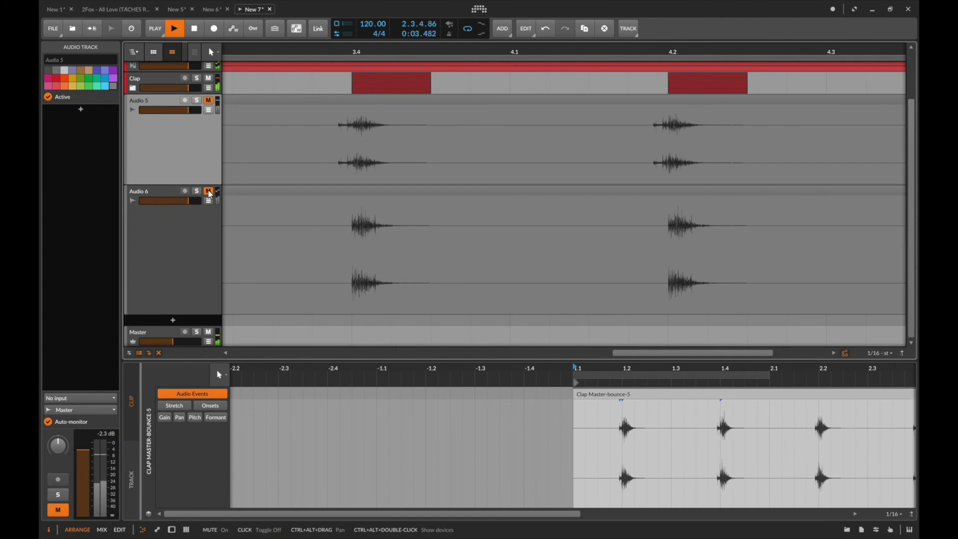
Toggle the mapped clap devices off and back on during playback to compare the live claps, and stop playback.
scroll(326, 167, "up", 3)
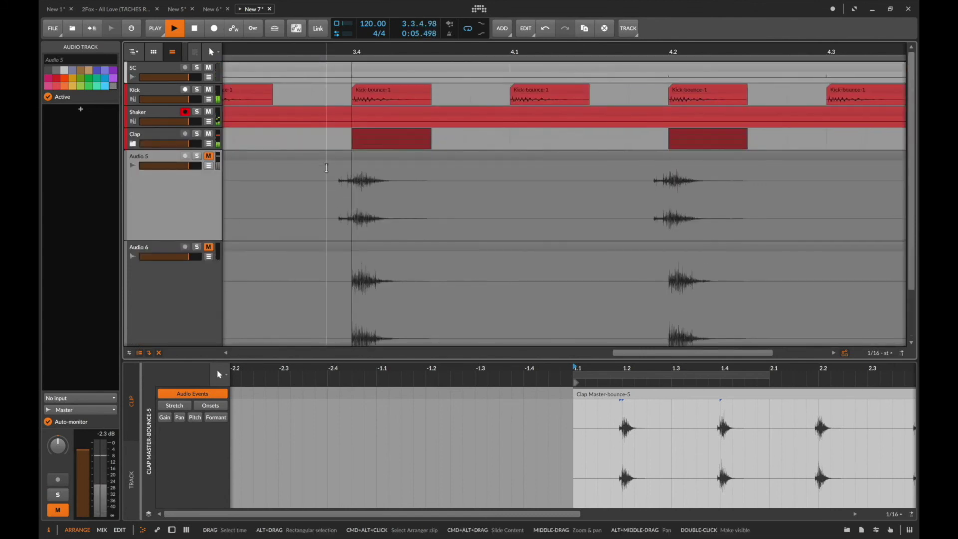
key("q")
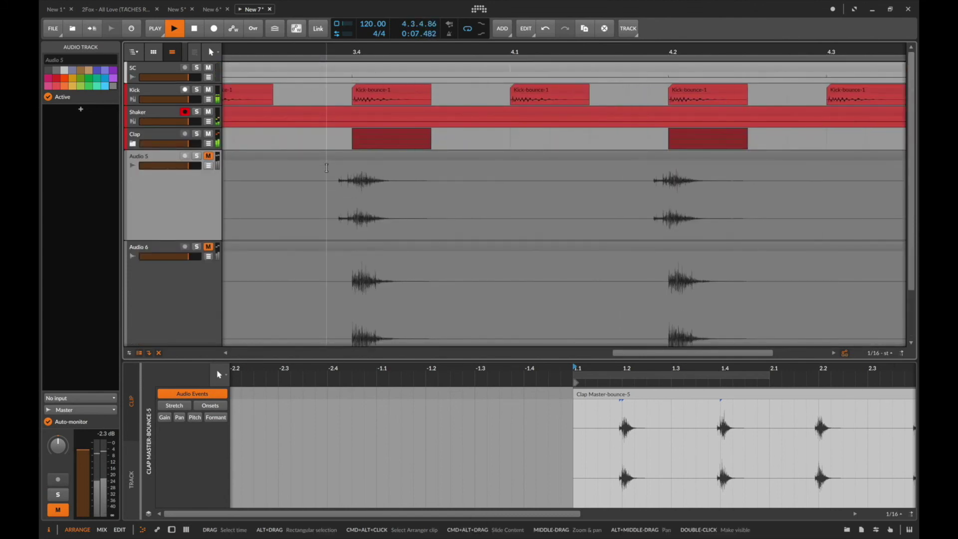
key("q")
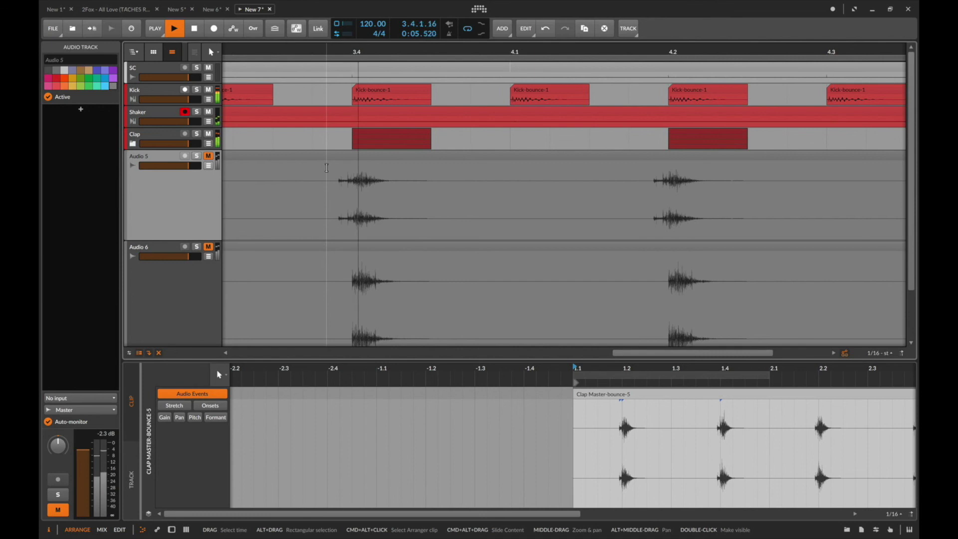
key("space")
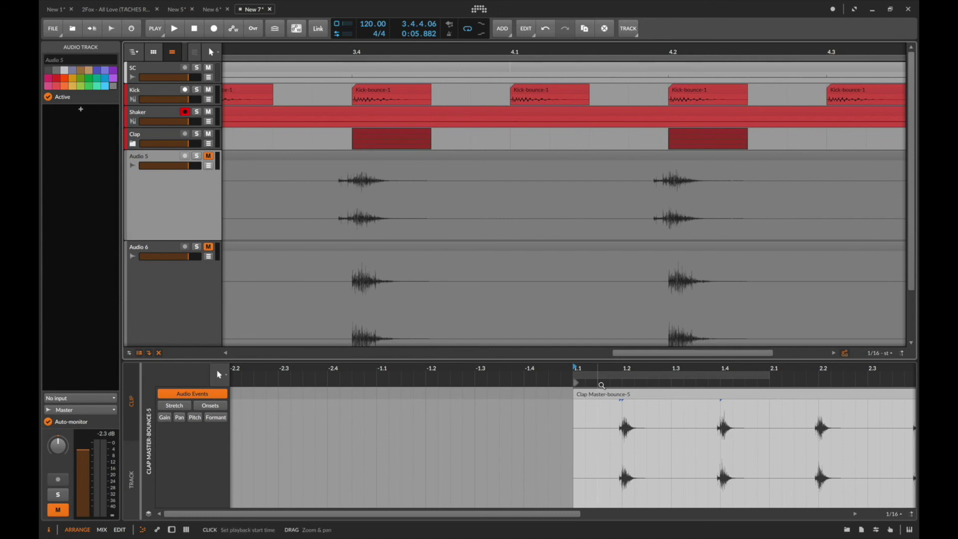
Slice the Audio 5 clap bounce's audio event in place at its onsets in the audio editor.
left_click(631, 423)
key("super+a")
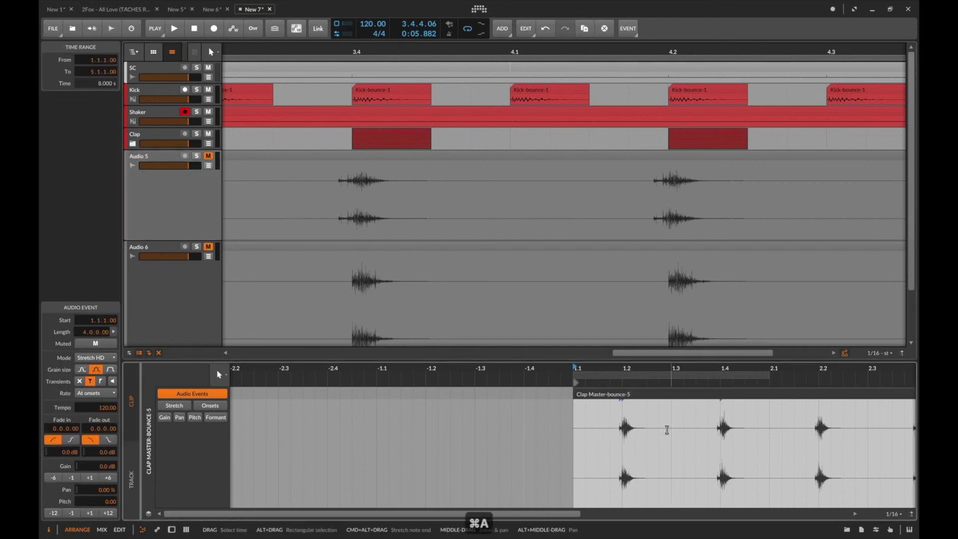
key("p")
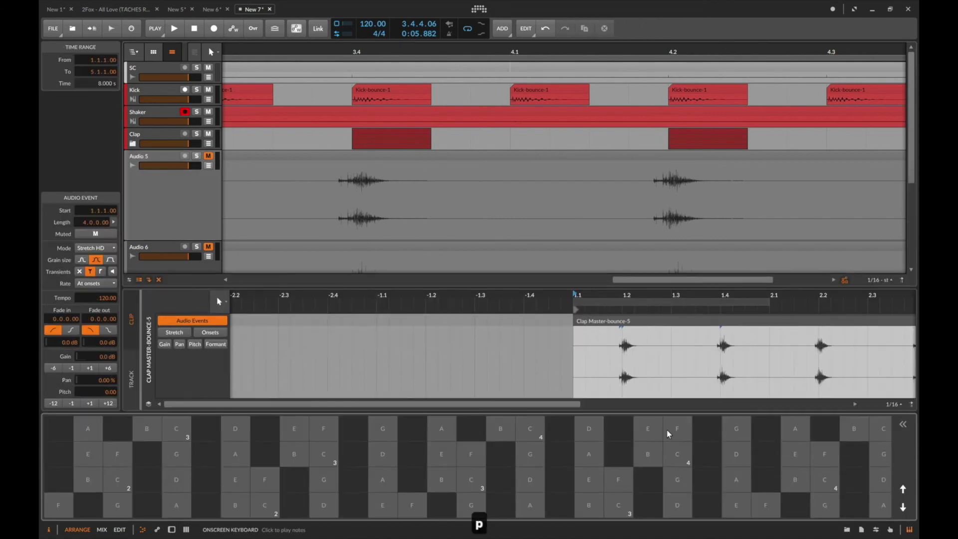
key("super+p")
left_click(656, 430)
key("super+shift+u")
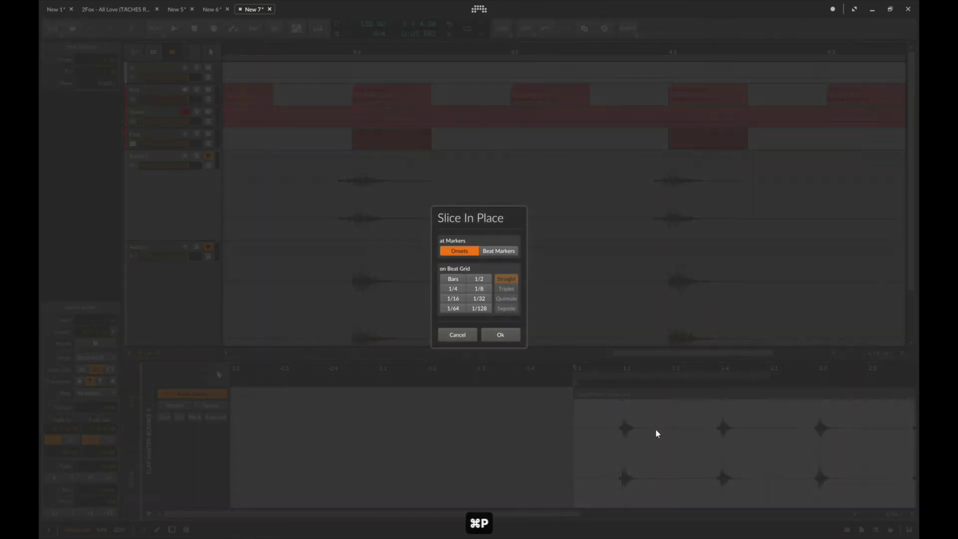
key("Return")
Try quantizing the clap slices to a straight 1/16 grid with a Humanize amount, cancel the dialog and undo the slicing.
left_click(655, 396)
key("super+u")
left_click_drag(510, 265, 508, 261)
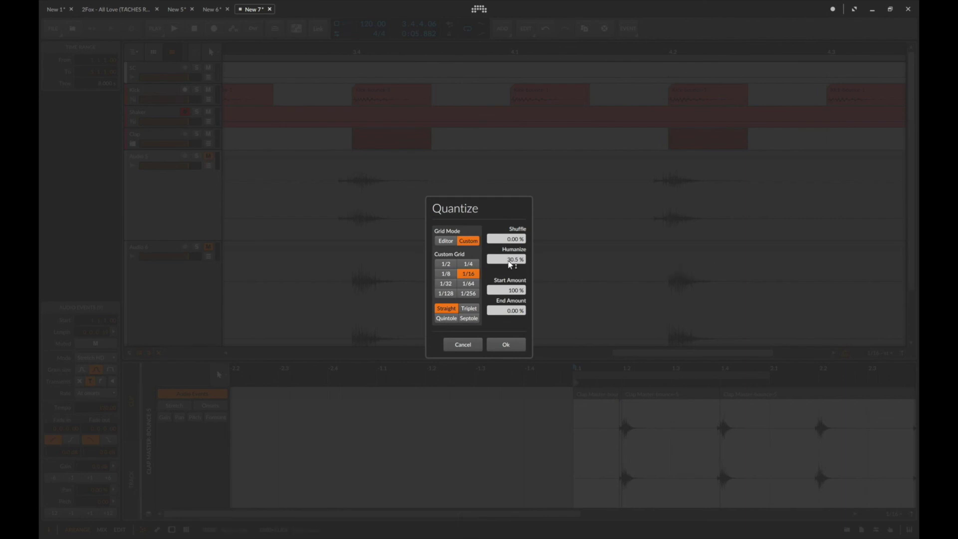
left_click(458, 344)
key("super+z")
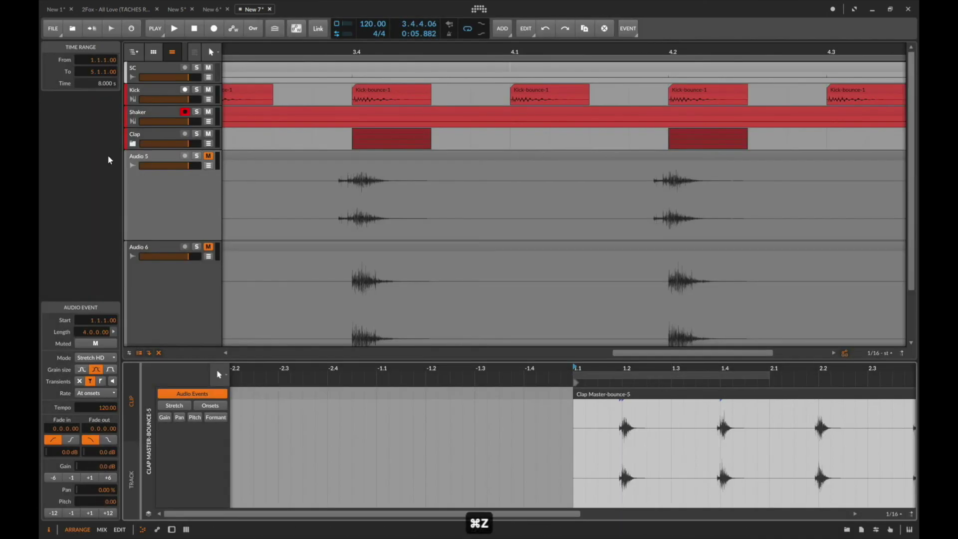
Show the full four bars of both clap bounces in the arrangement.
scroll(299, 112, "down", 6)
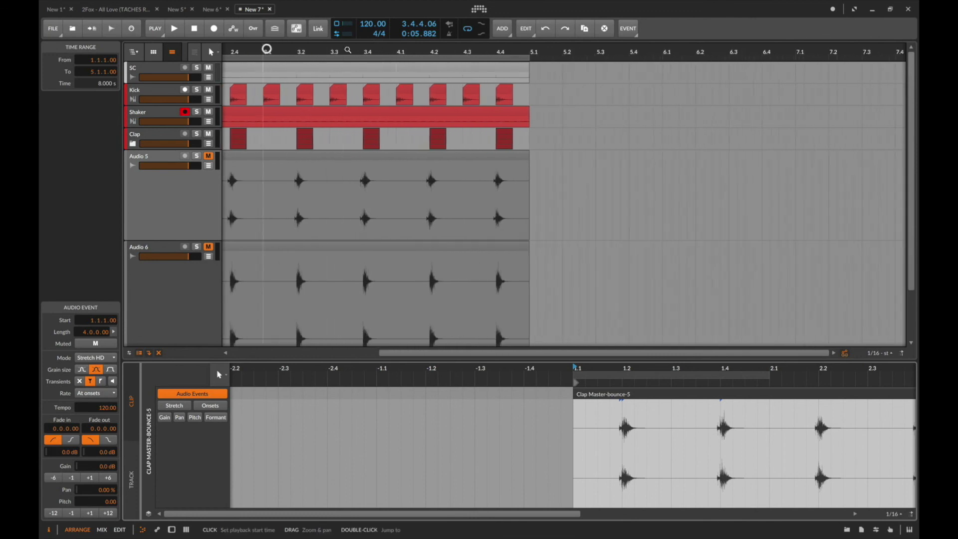
scroll(295, 158, "left", 3)
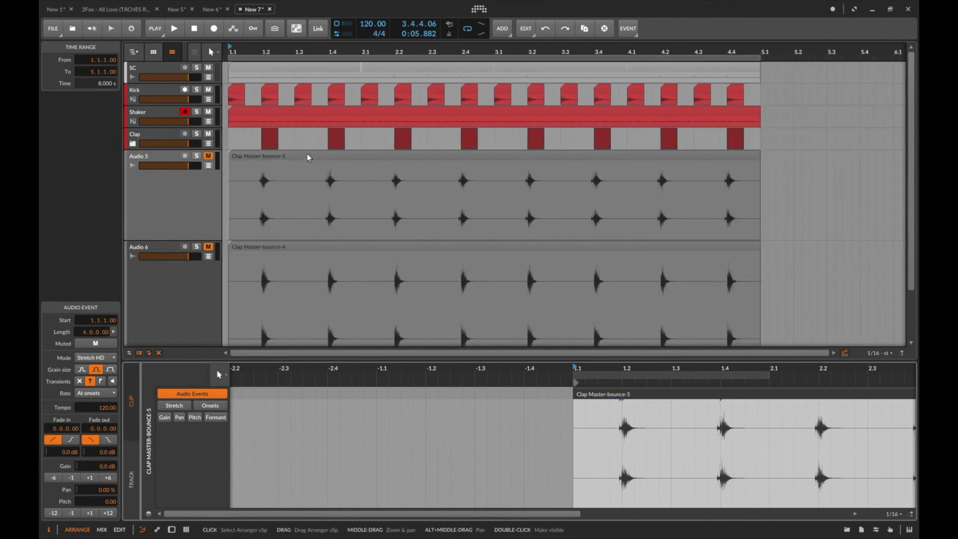